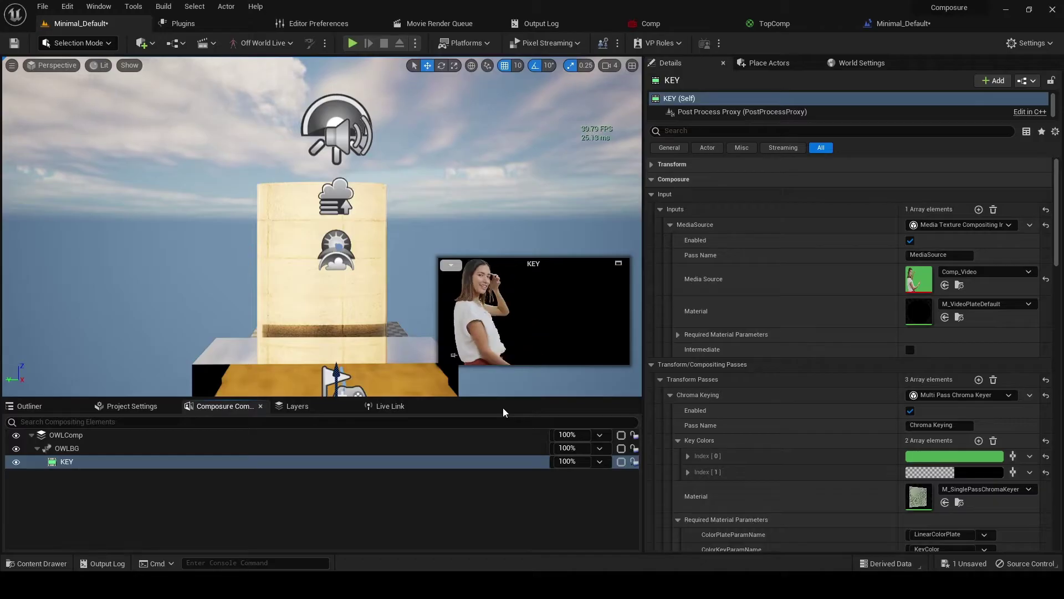
Inspect the keyed footage of the KEY element in an enlarged preview and close it
left_click(619, 264)
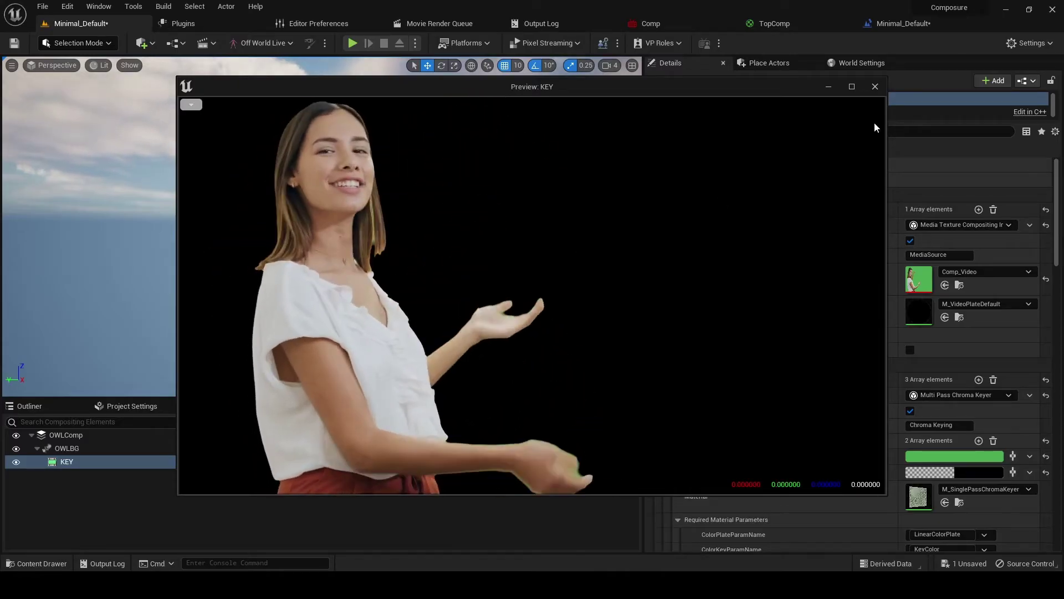
left_click(875, 88)
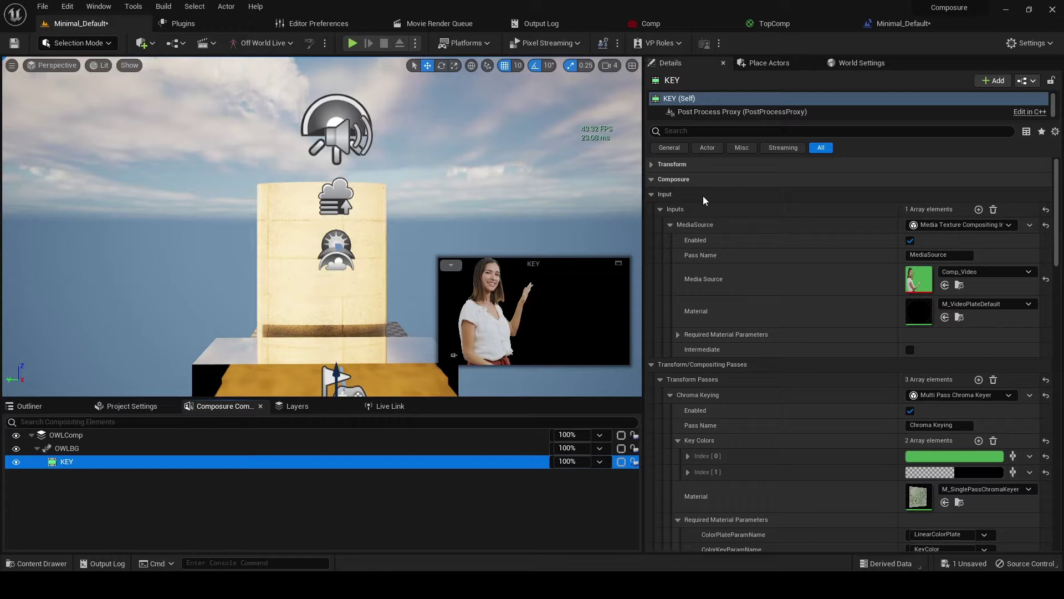
Place an OWLVideo Plane Placement actor from the Off World Live actors into the level, in front of the tall stone wall
left_click(768, 64)
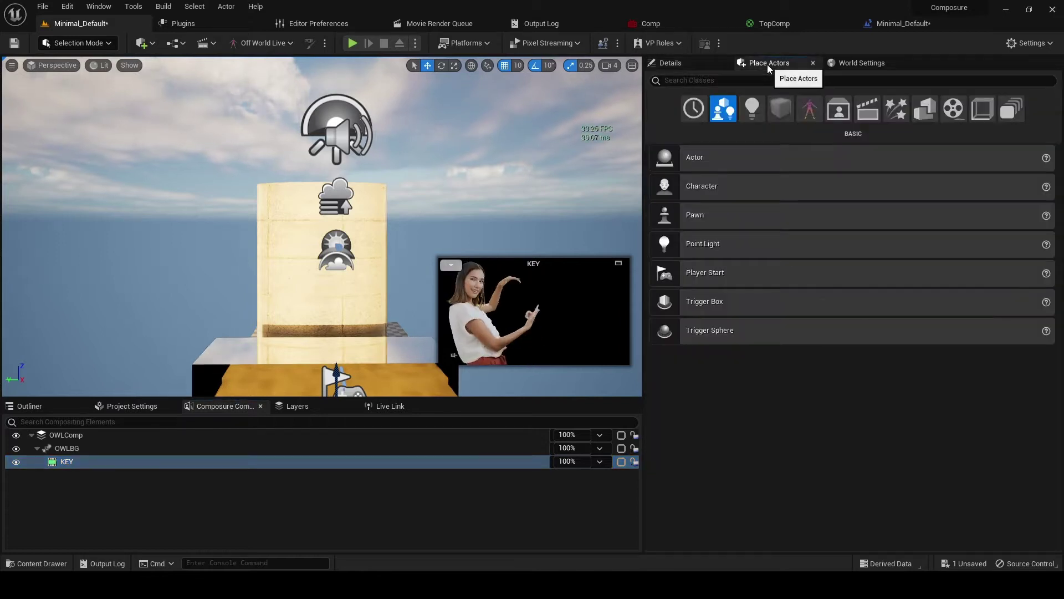
left_click(809, 111)
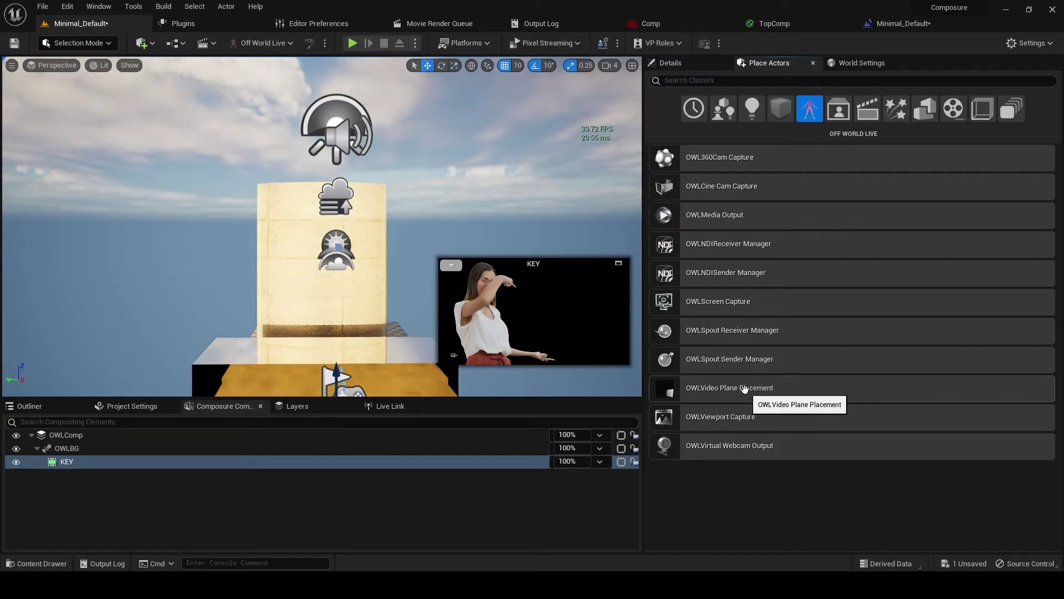
left_click_drag(744, 389, 535, 285)
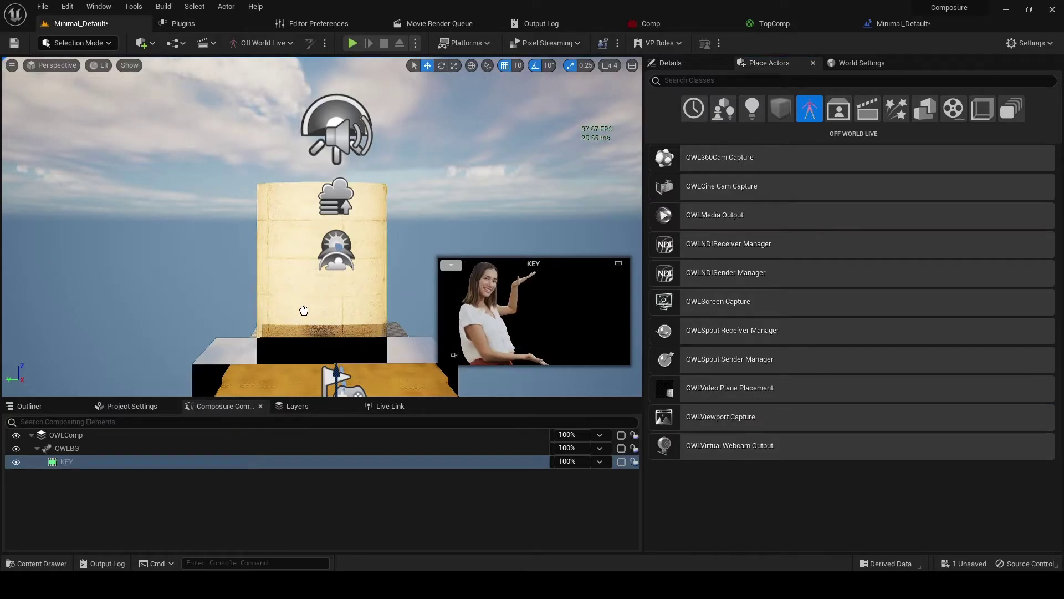
mouse_move(304, 310)
left_mouse_down()
mouse_move(312, 316)
mouse_move(278, 311)
mouse_move(302, 310)
left_mouse_up()
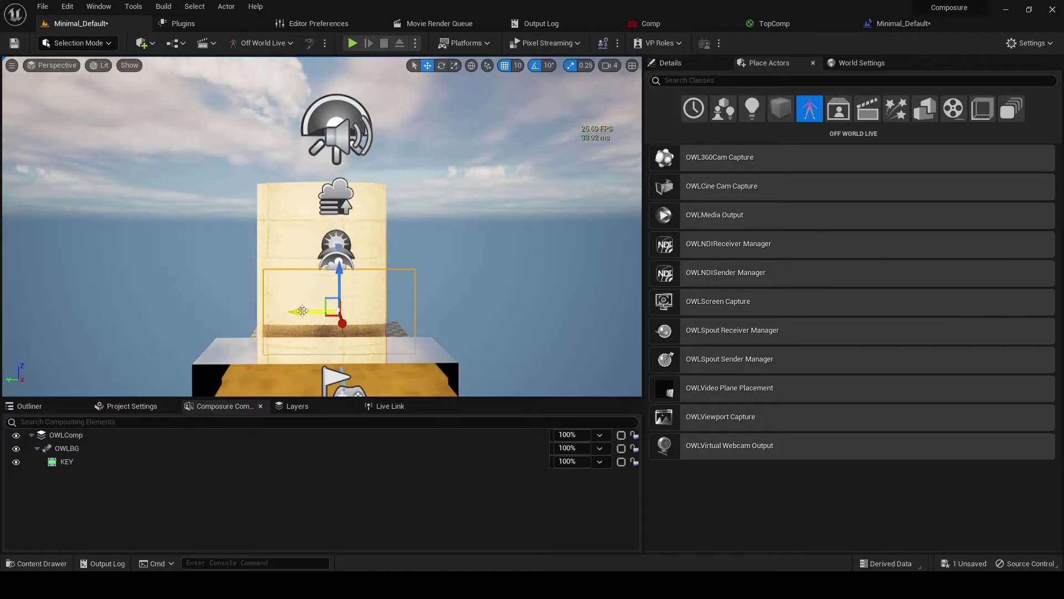
Rotate the video plane so its image side faces the view, then raise it slightly and shift it to centre on the wall
left_click(439, 66)
left_click_drag(289, 319, 399, 322)
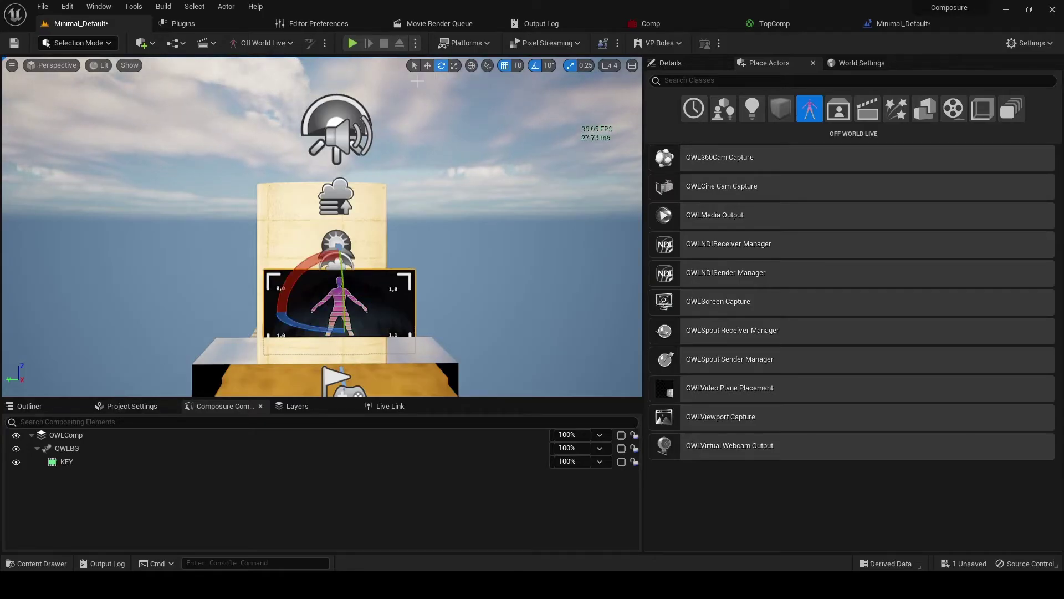
left_click(428, 66)
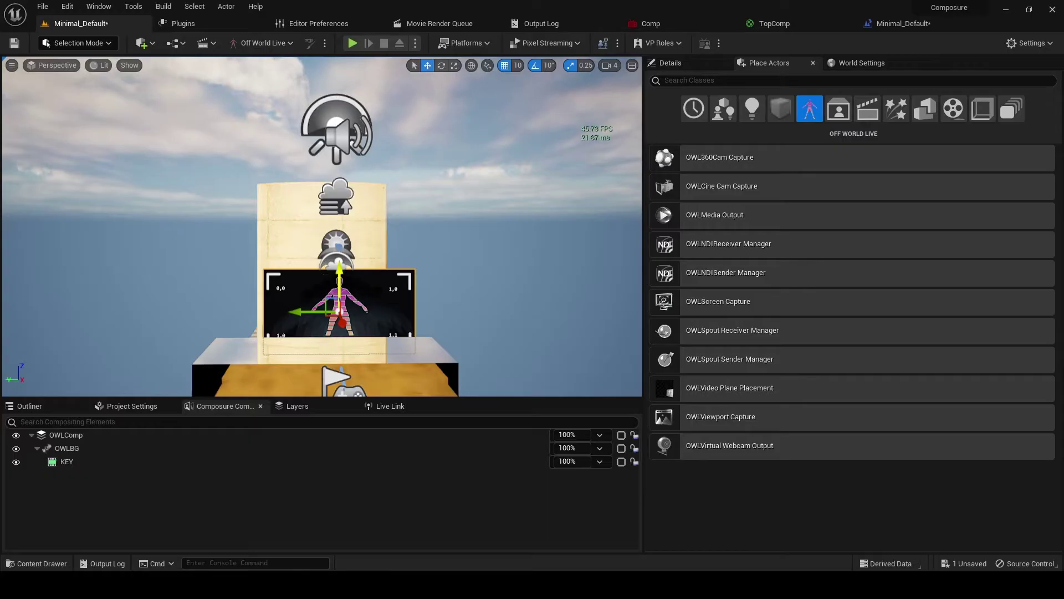
left_click_drag(340, 279, 334, 269)
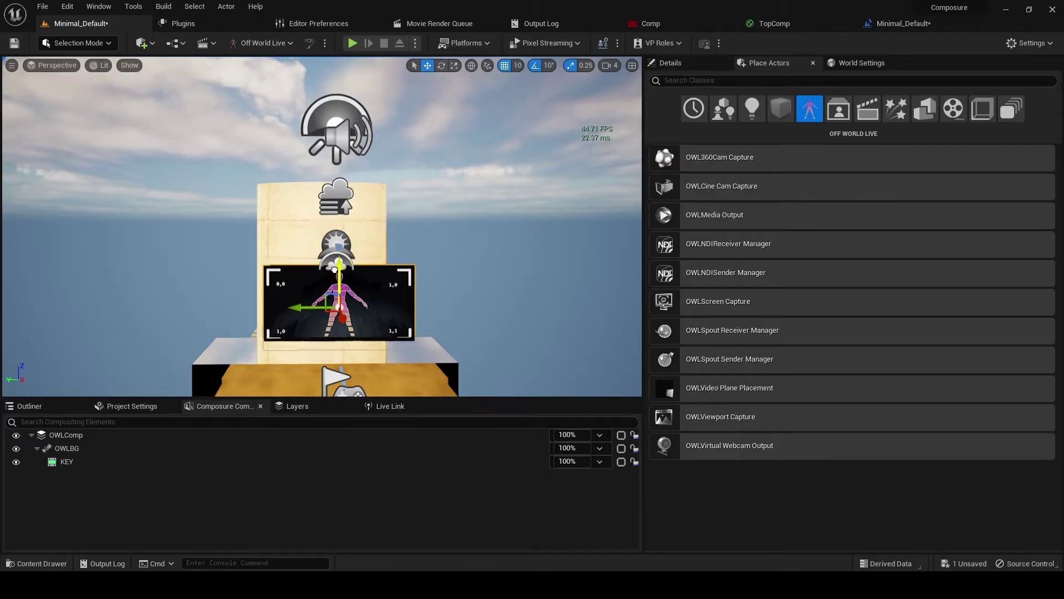
left_click_drag(304, 309, 292, 309)
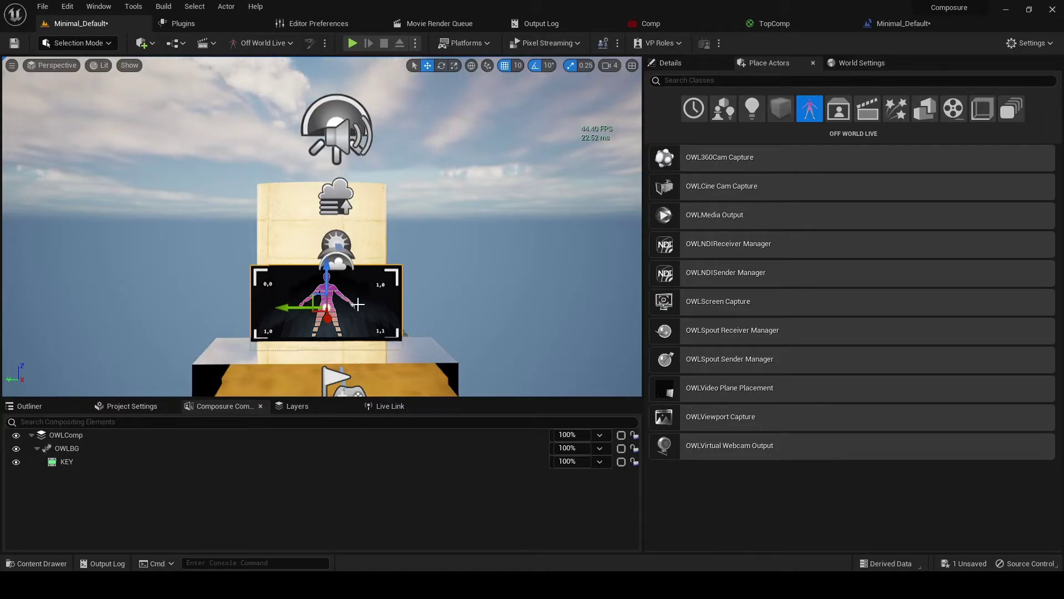
Show the KEY compositing element's details and collapse its Input and Transform/Compositing Passes sections
left_click(72, 458)
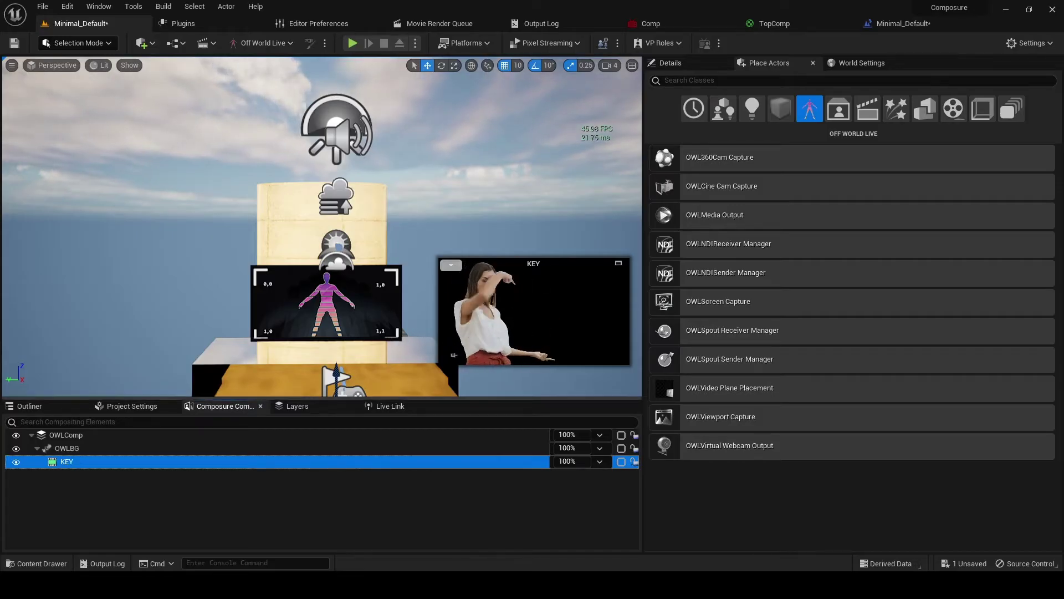
left_click(336, 307)
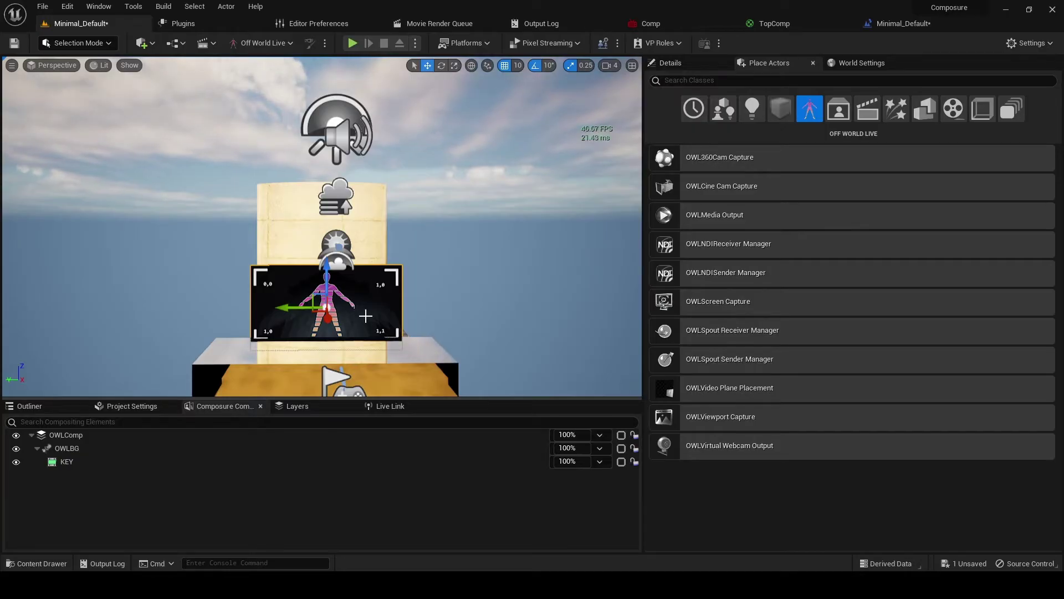
left_click(239, 462)
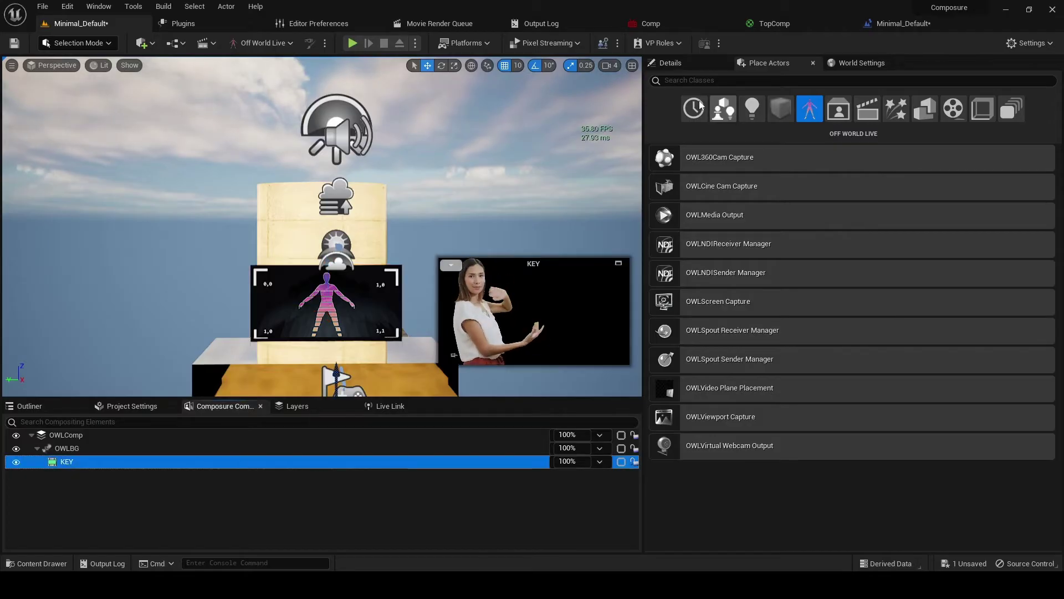
left_click(686, 67)
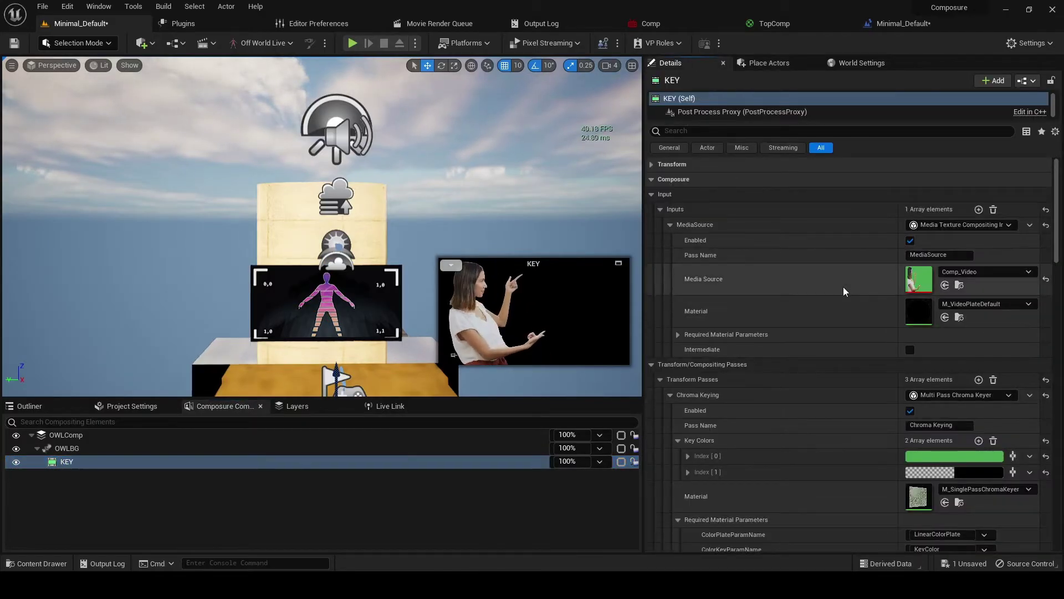
scroll(843, 287, "down", 6)
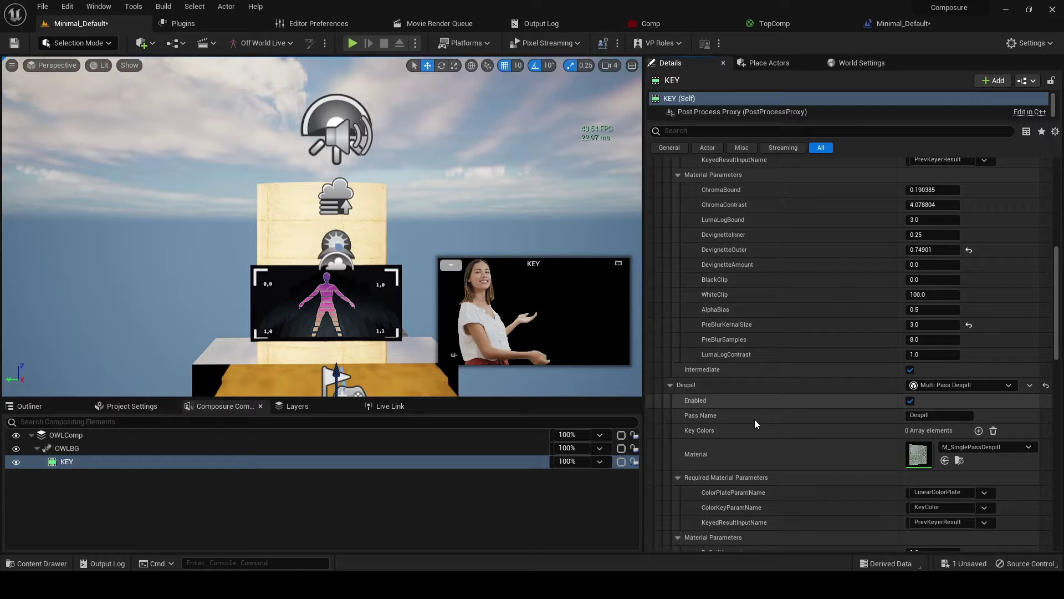
scroll(754, 425, "down", 10)
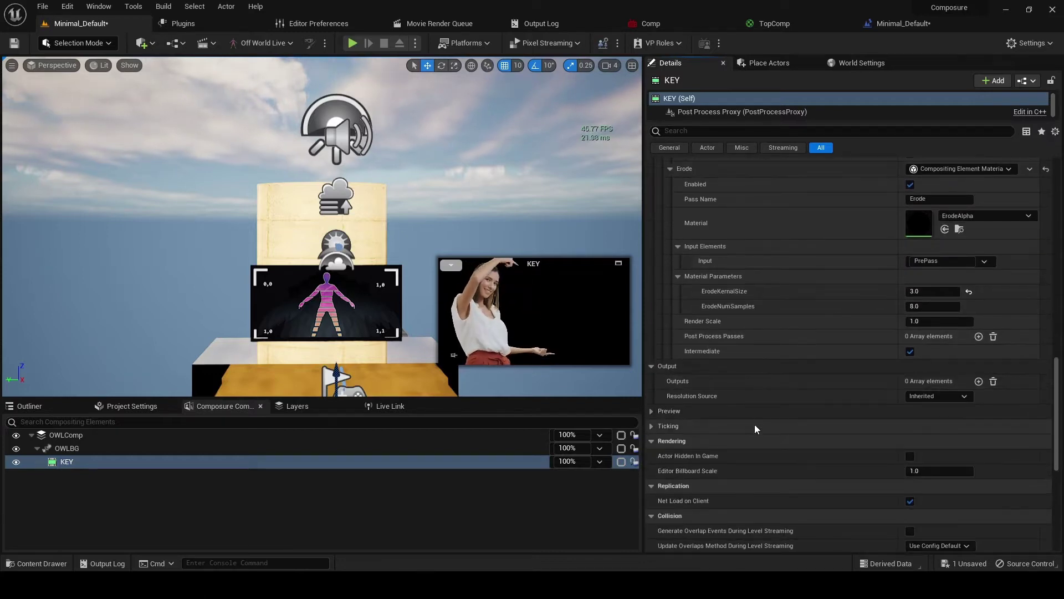
scroll(724, 325, "up", 15)
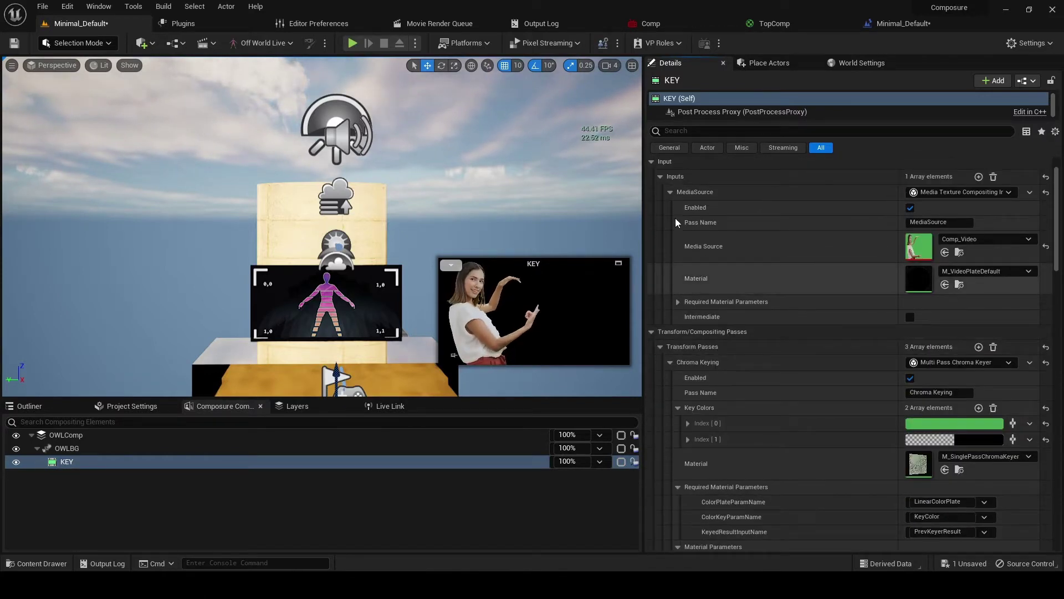
left_click(653, 194)
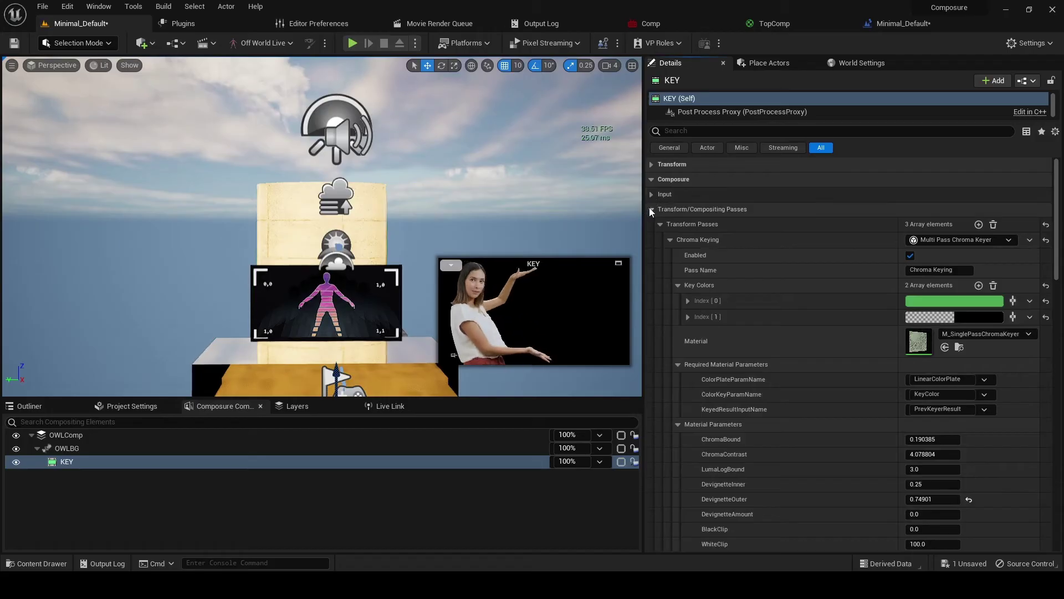
left_click(651, 208)
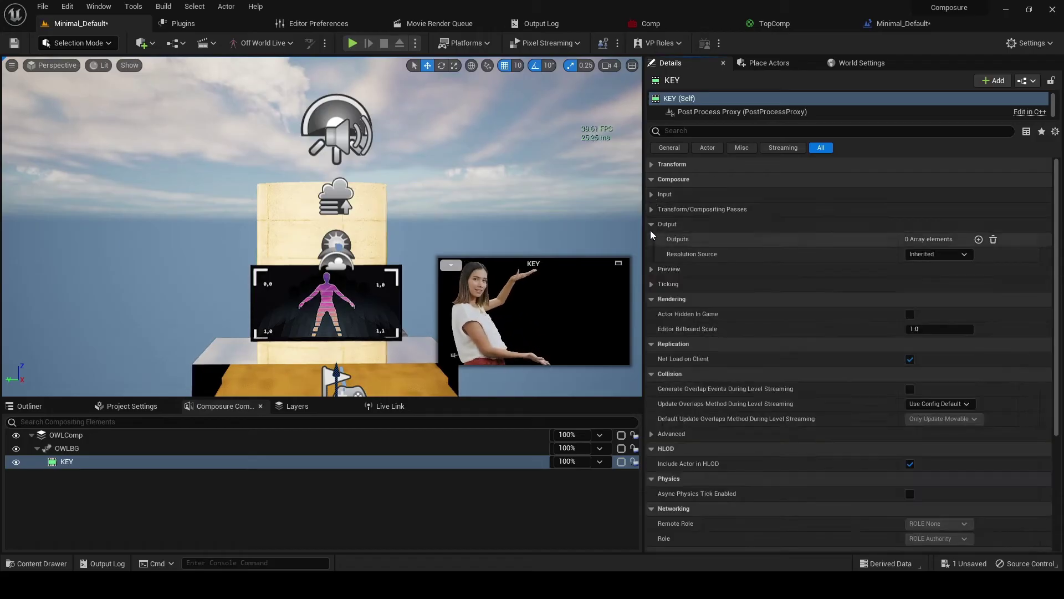
Add an output pass to the KEY element, set its type to Render Target Compositing Output and assign the KEY render target
left_click(978, 239)
left_click(670, 255)
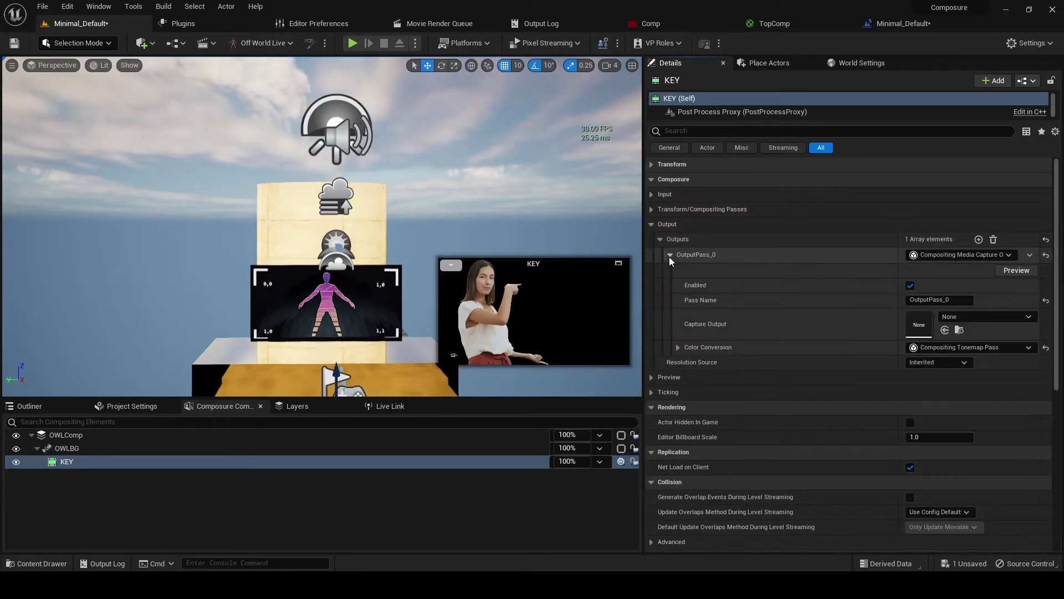
left_click(977, 255)
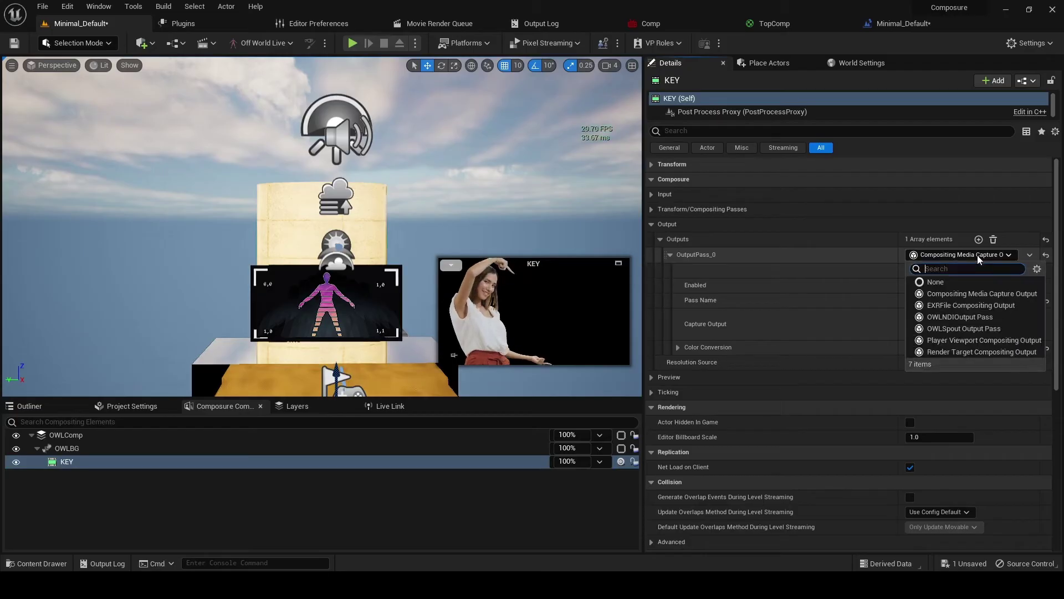
left_click(957, 352)
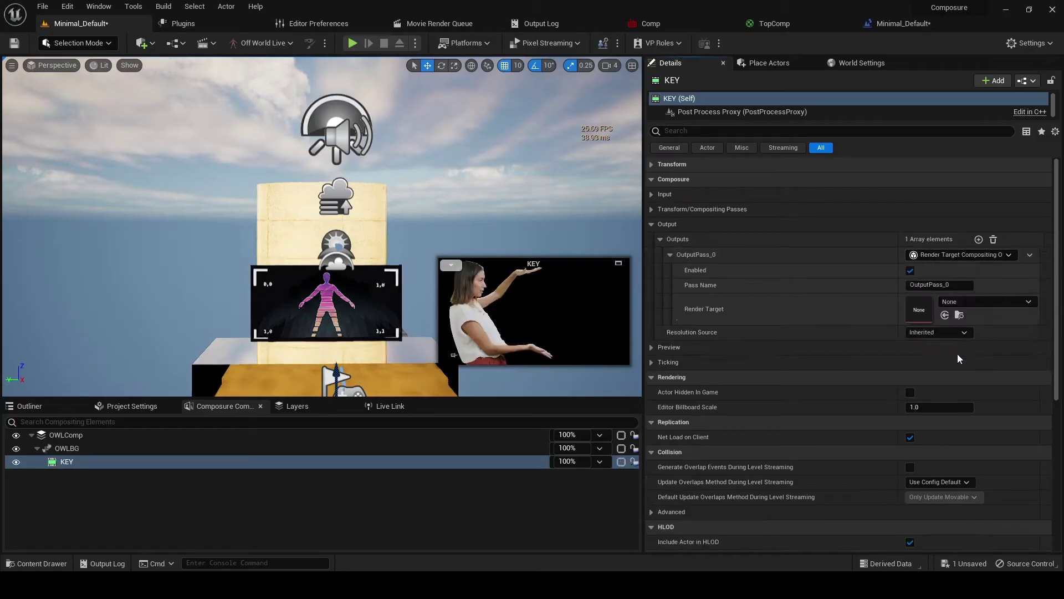
left_click(959, 302)
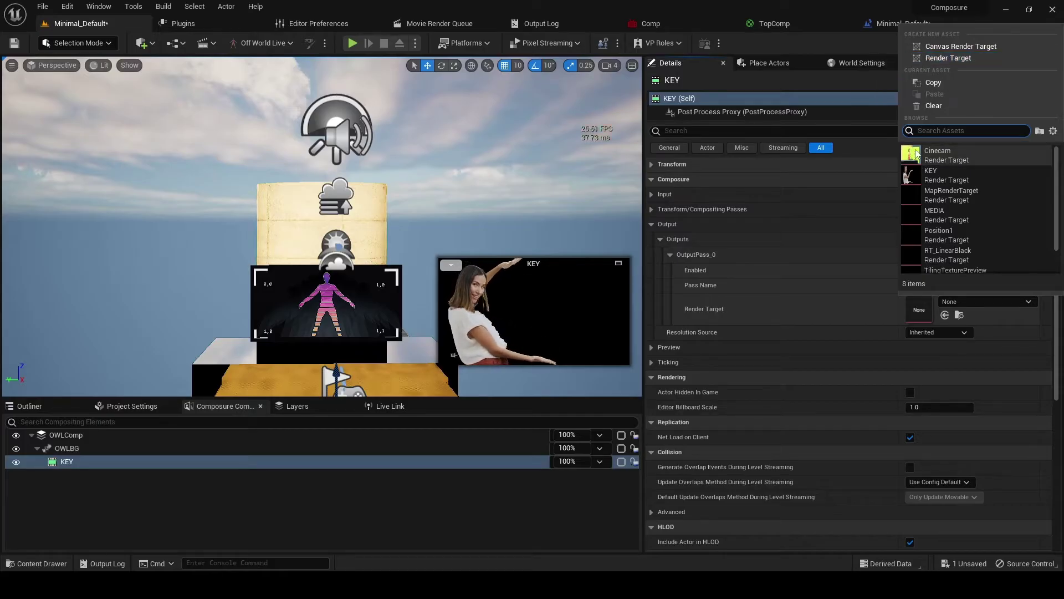
left_click(922, 171)
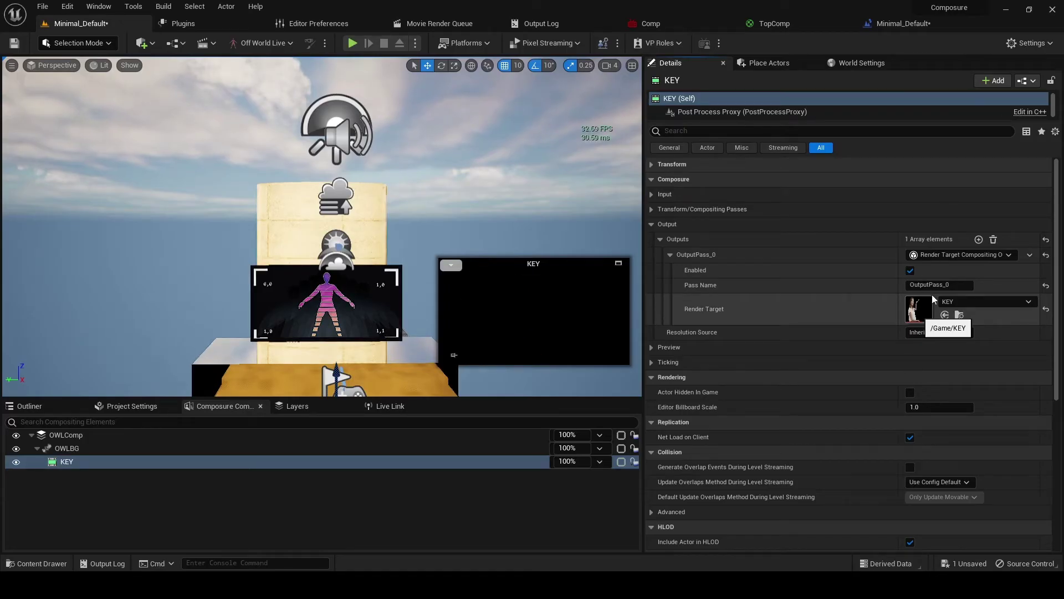
Inspect the keyed image in the KEY render target asset and return to the Minimal_Default level
double_click(931, 300)
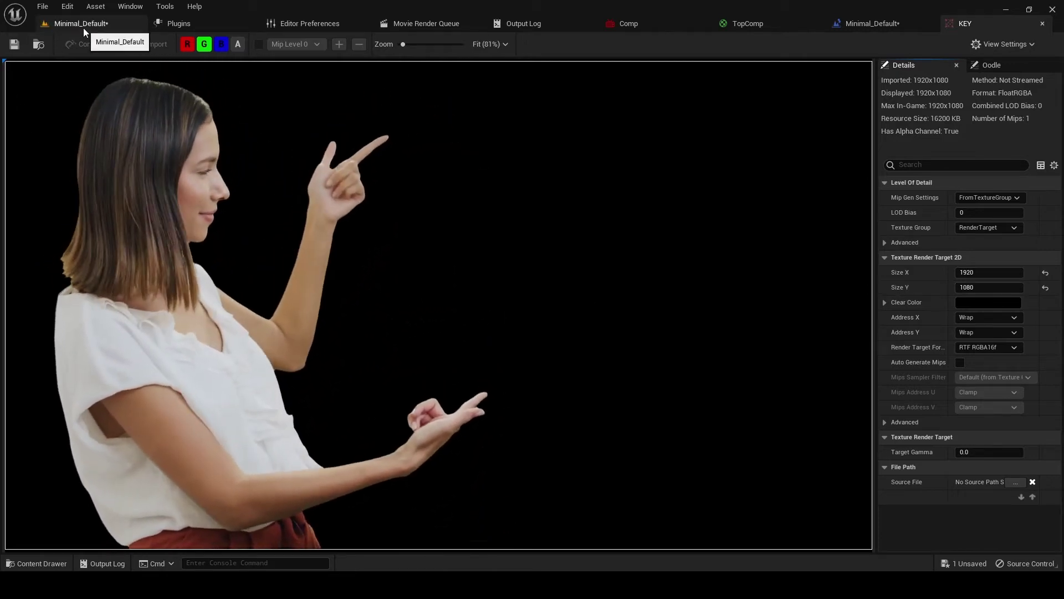
left_click(83, 24)
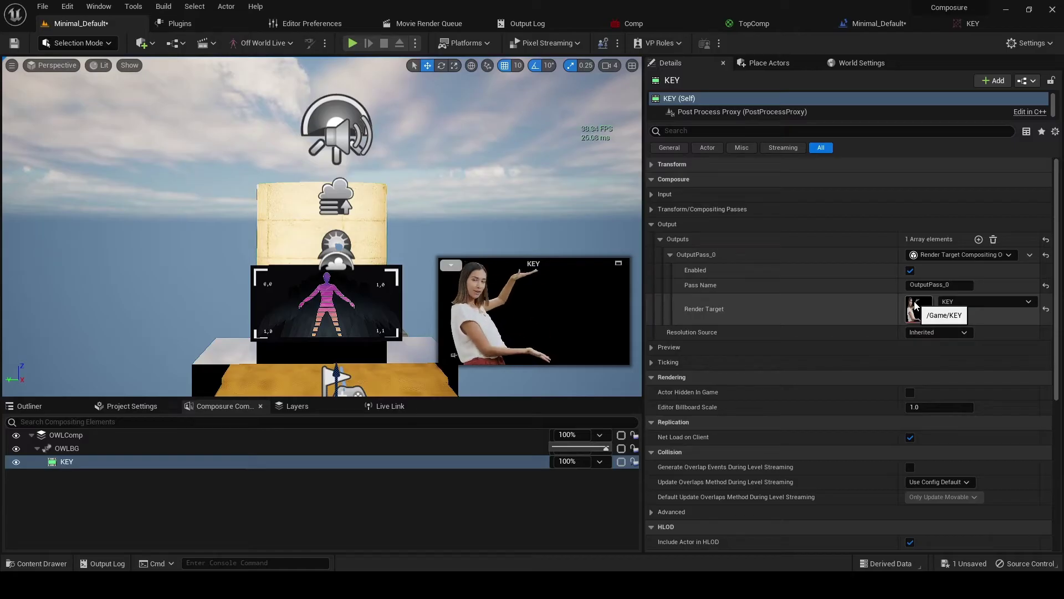
Create a material from the KEY render target in the Content folder, keeping its default name
left_click(28, 563)
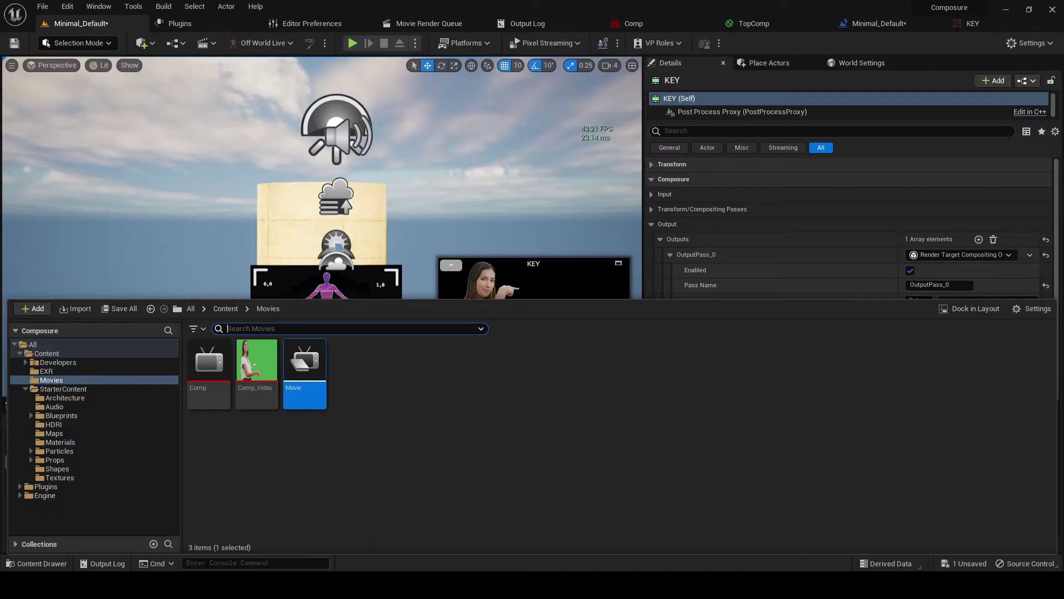
left_click(62, 356)
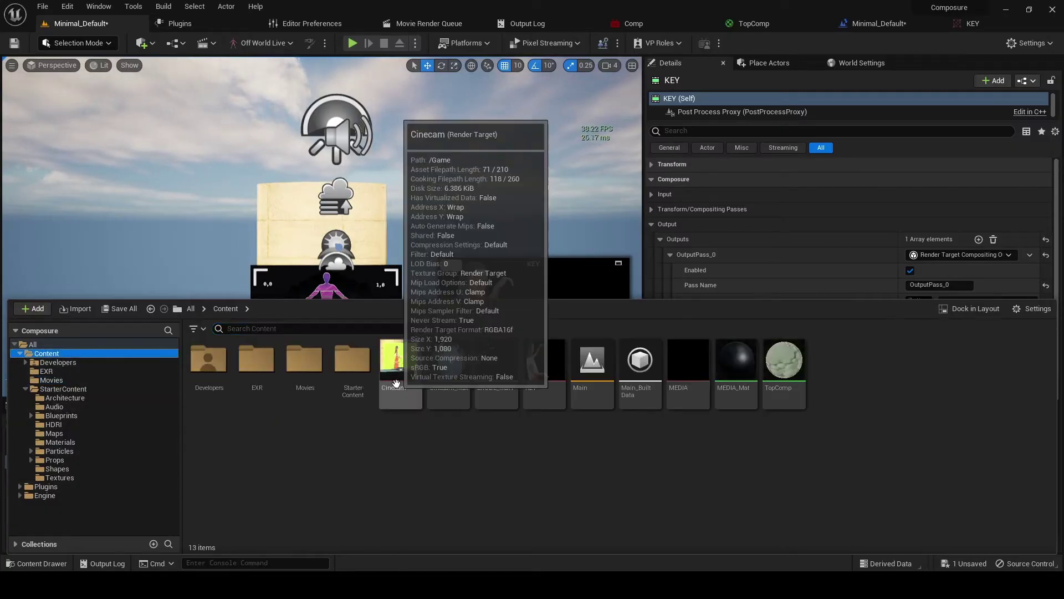
mouse_move(538, 385)
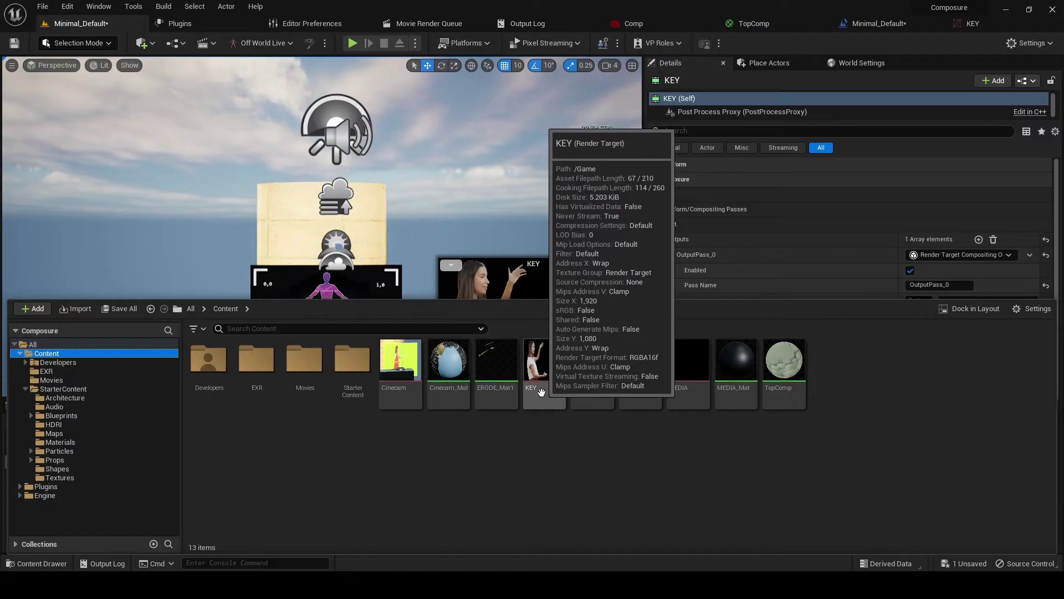
right_click(540, 392)
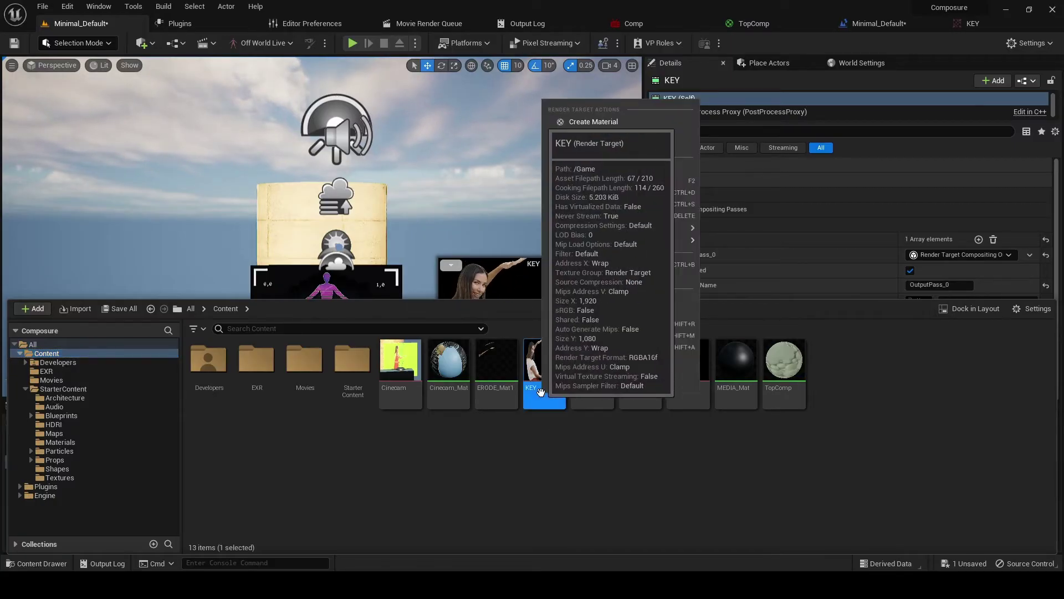
left_click(588, 121)
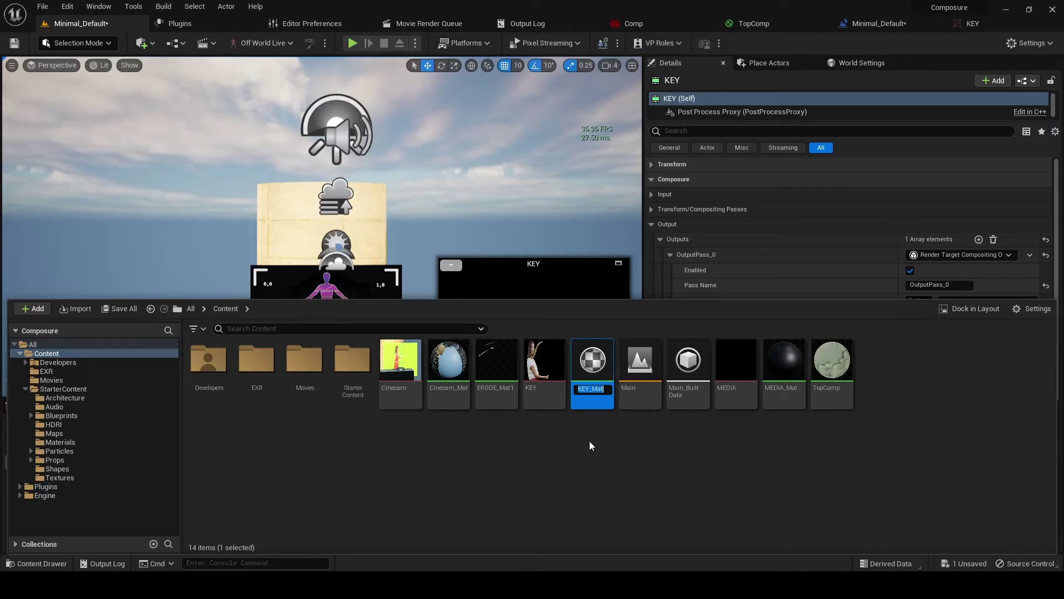
key("Return")
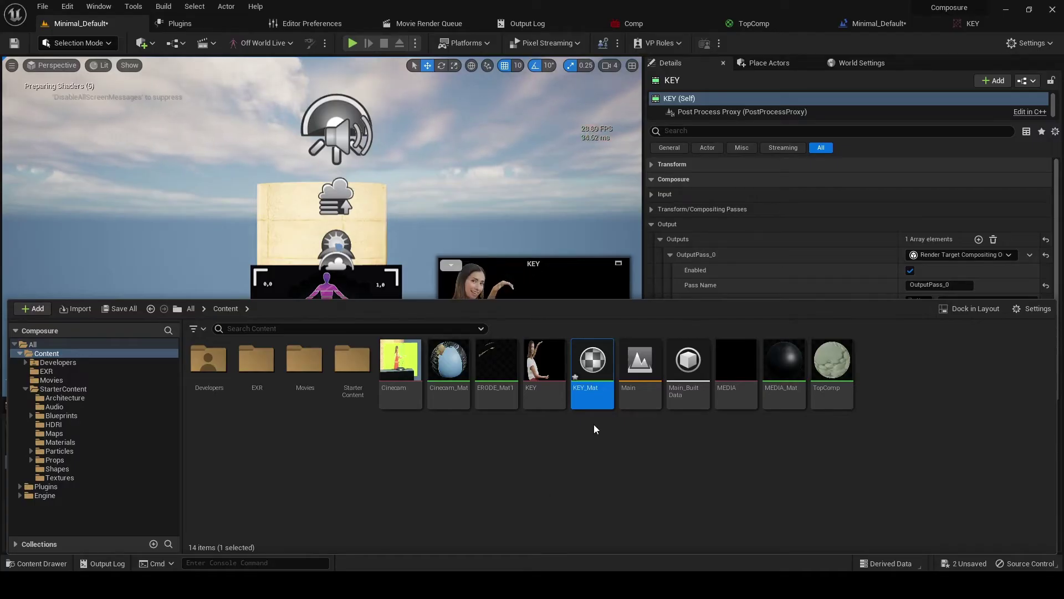
Open the KEY_Mat material for editing and maximize its editor window
double_click(592, 363)
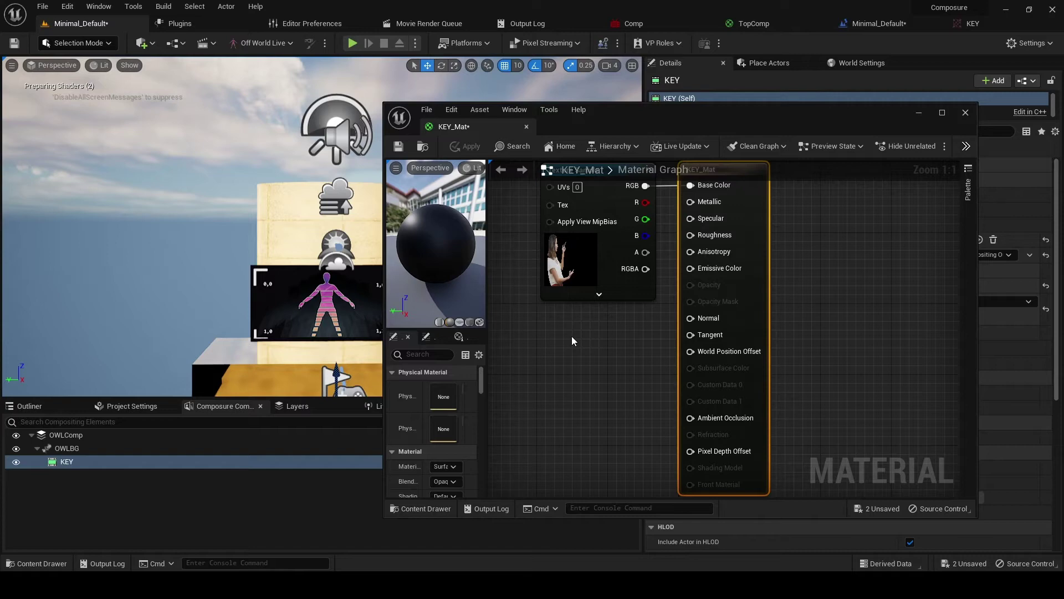
right_click_drag(571, 336, 553, 355)
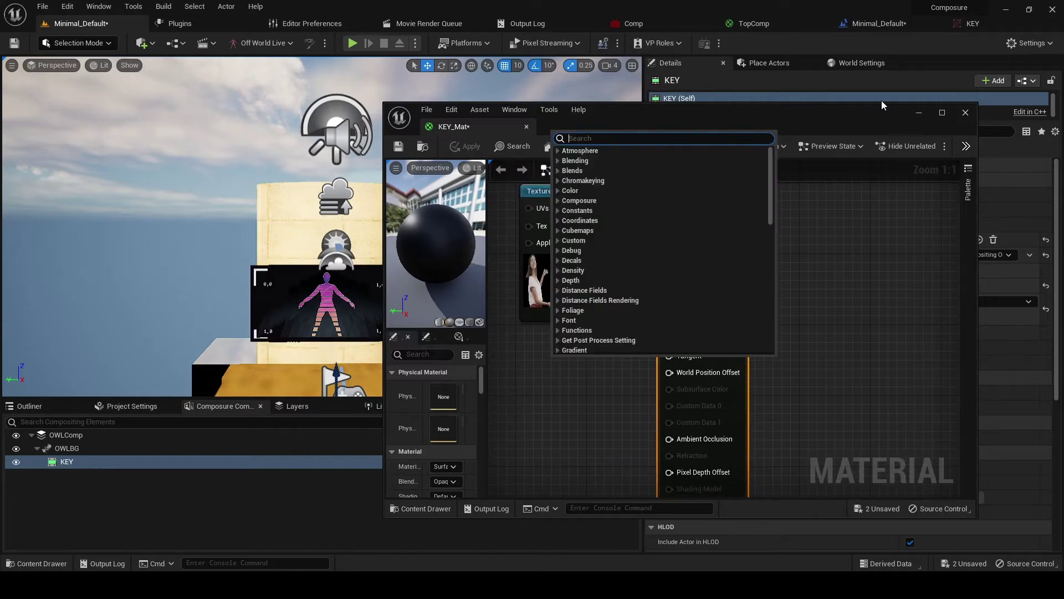
left_click(941, 112)
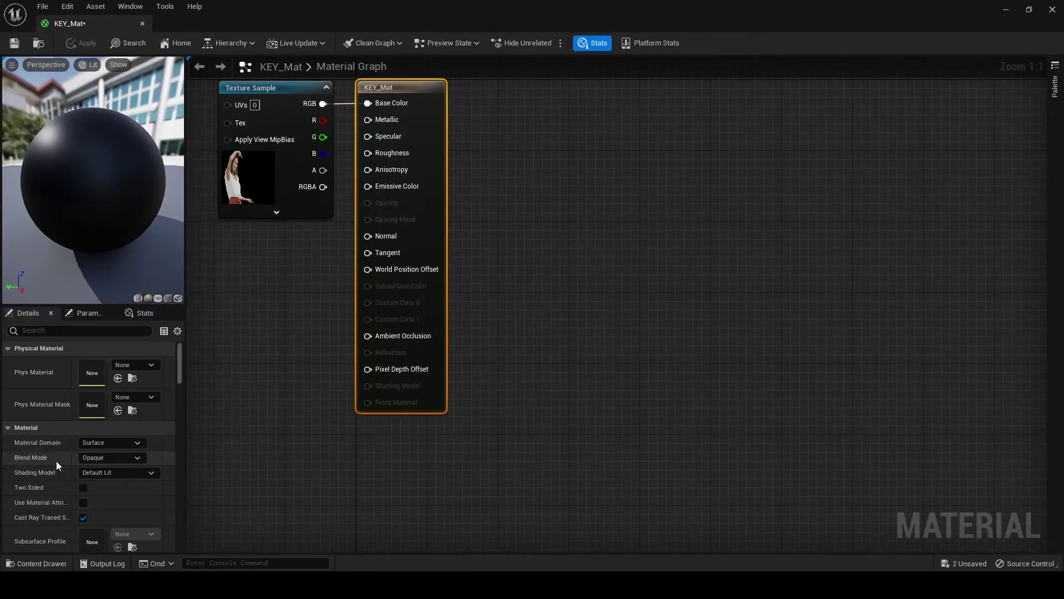
Set KEY_Mat's blend mode to Masked and connect the Texture Sample's alpha output to Opacity Mask
left_click(93, 460)
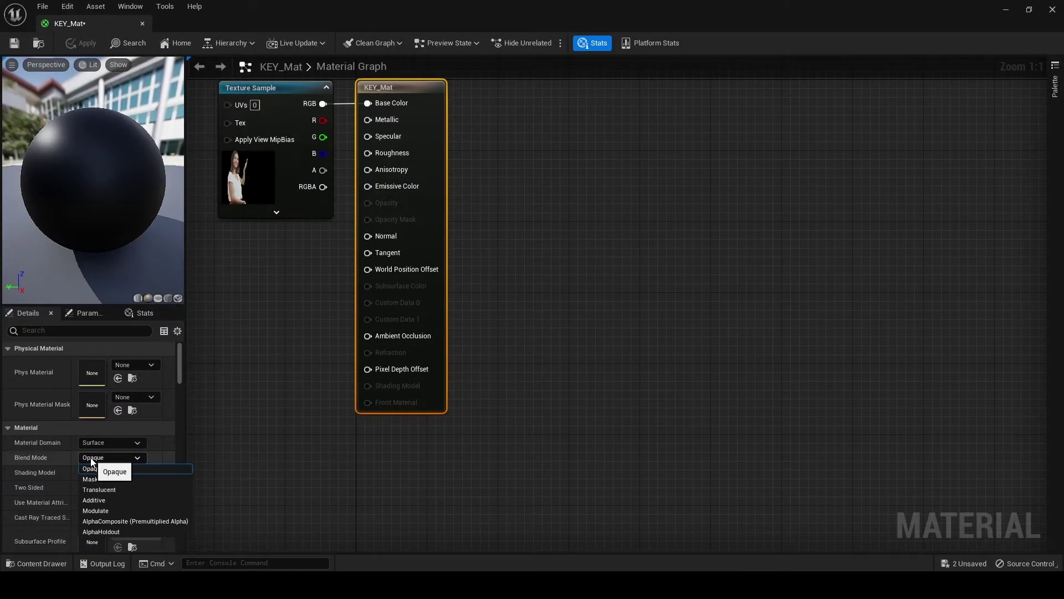
left_click(129, 480)
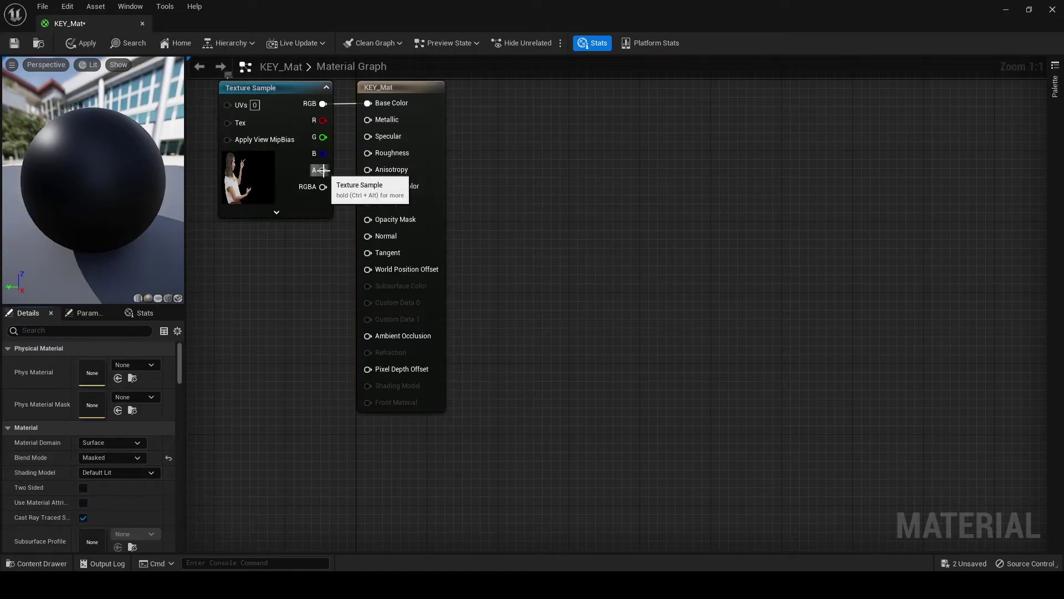
left_click_drag(347, 181, 368, 222)
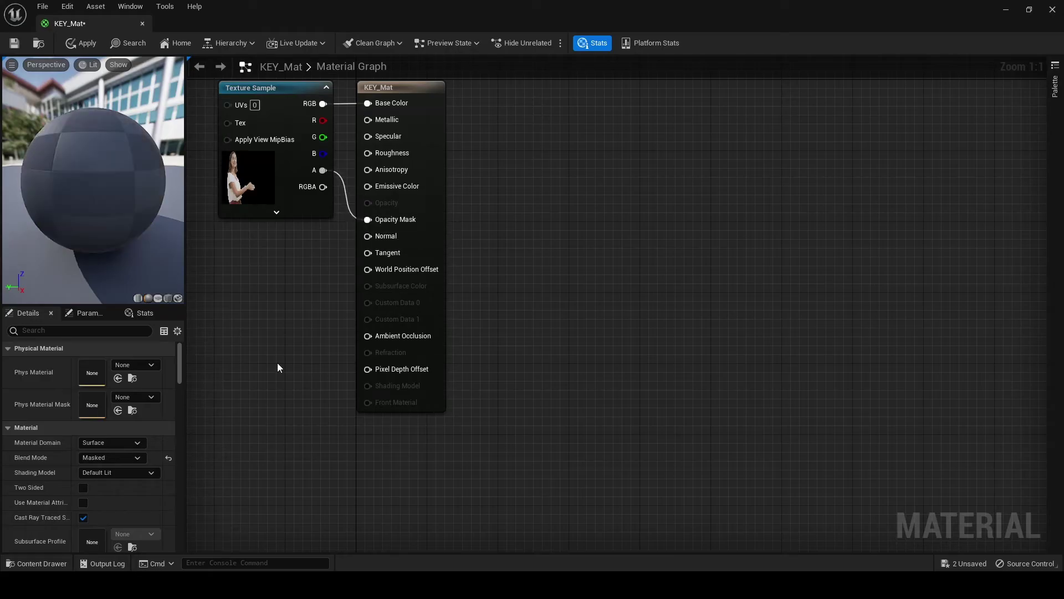
Apply and save the KEY_Mat changes and dock its editor alongside the main window's other tabs
left_click(82, 44)
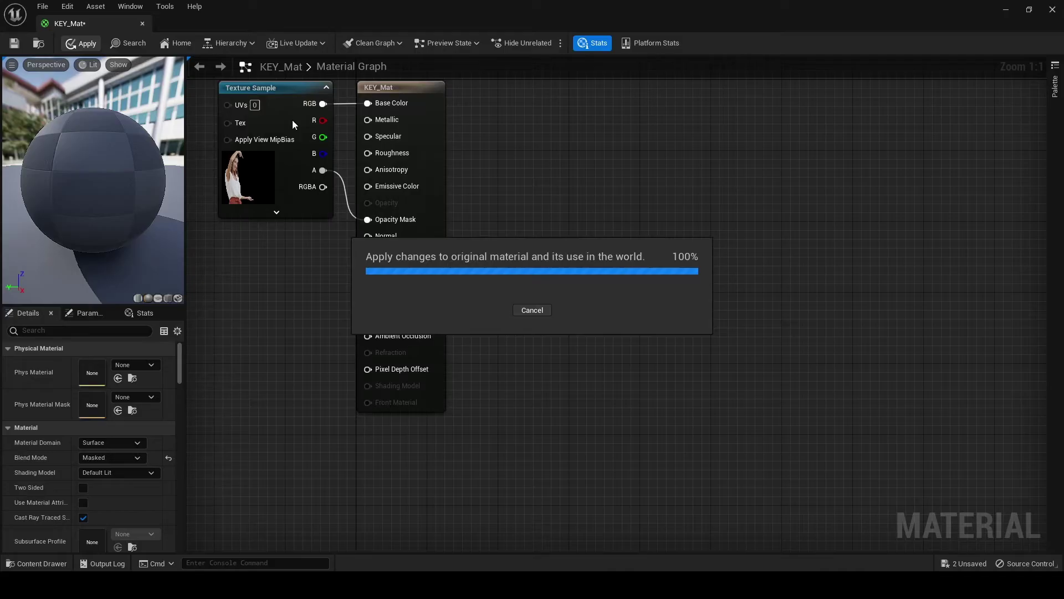
left_click(15, 44)
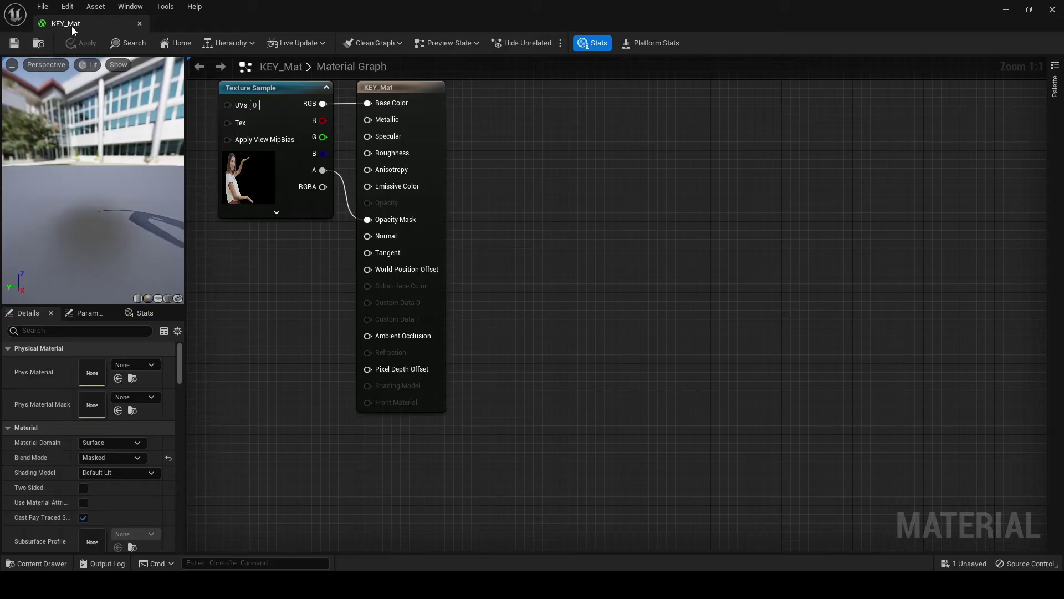
left_click_drag(101, 21, 939, 35)
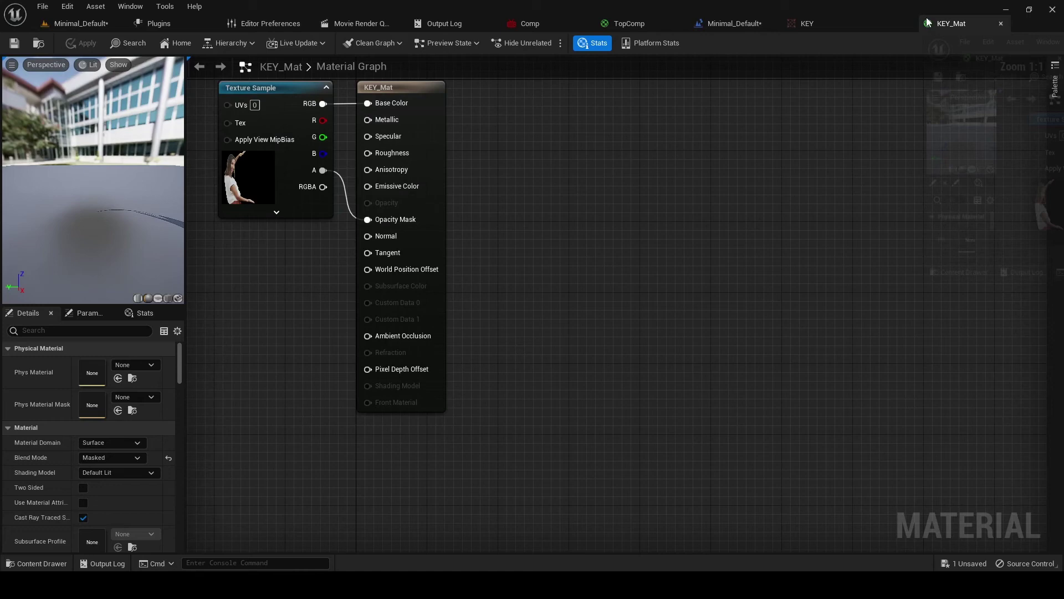
Assign the KEY_Mat material to the mesh component of OWLVideoPlanePlacement2 in the Minimal_Default level
left_click(77, 23)
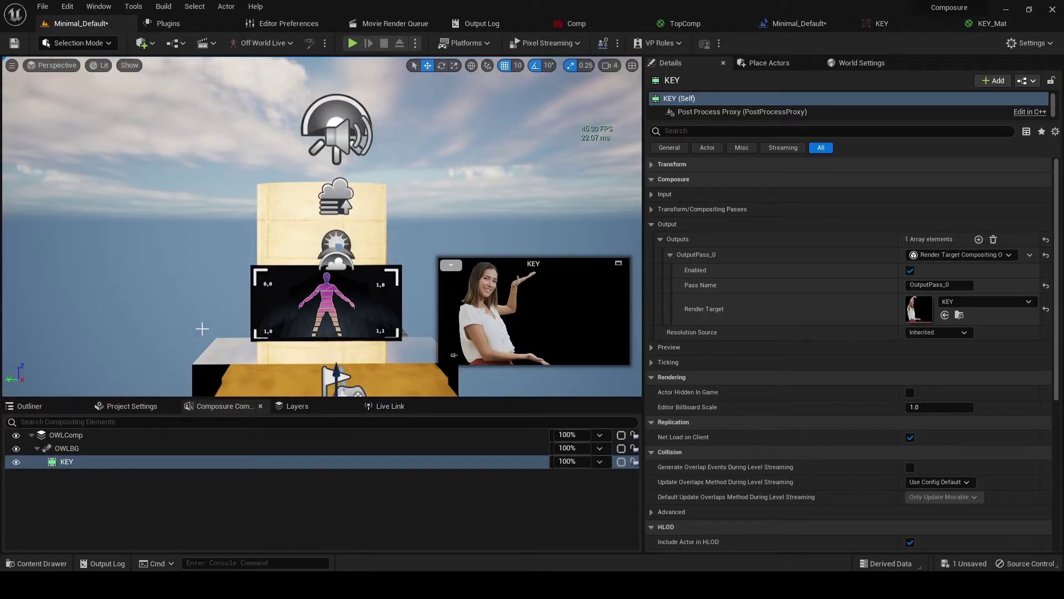
left_click(319, 291)
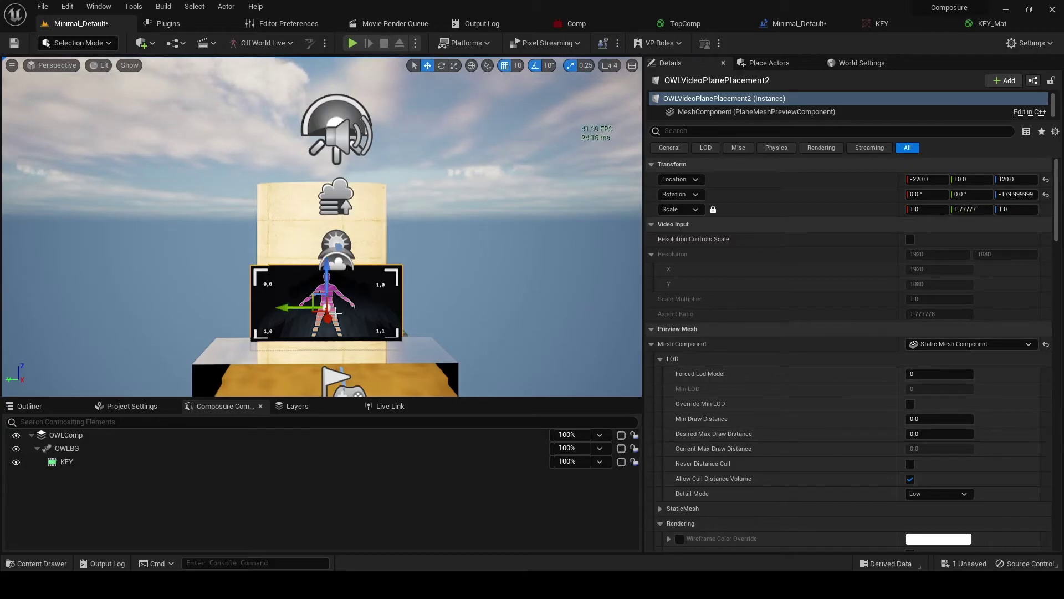
left_click(865, 111)
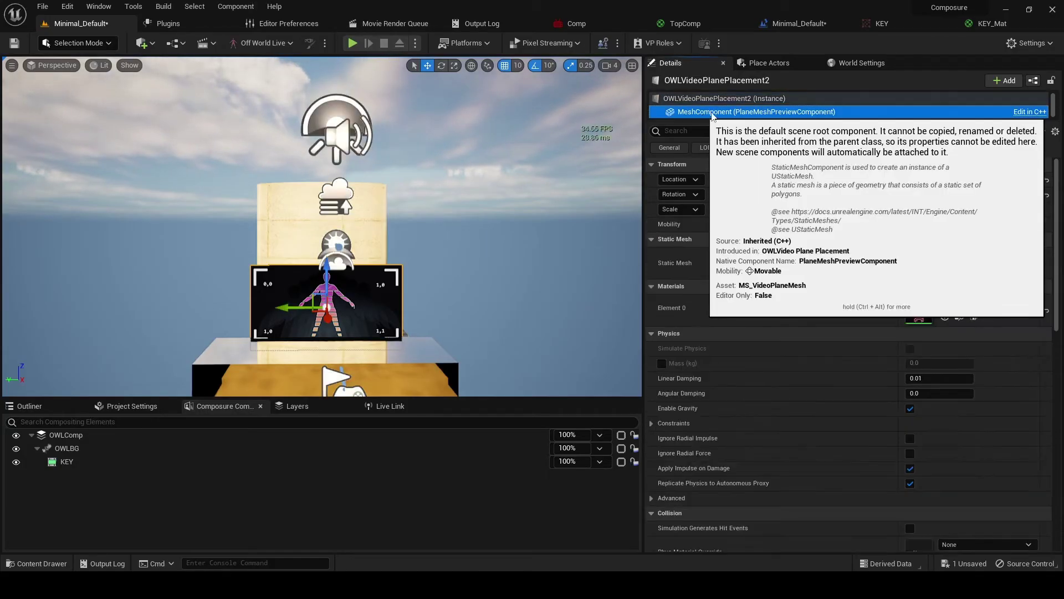
left_click(946, 302)
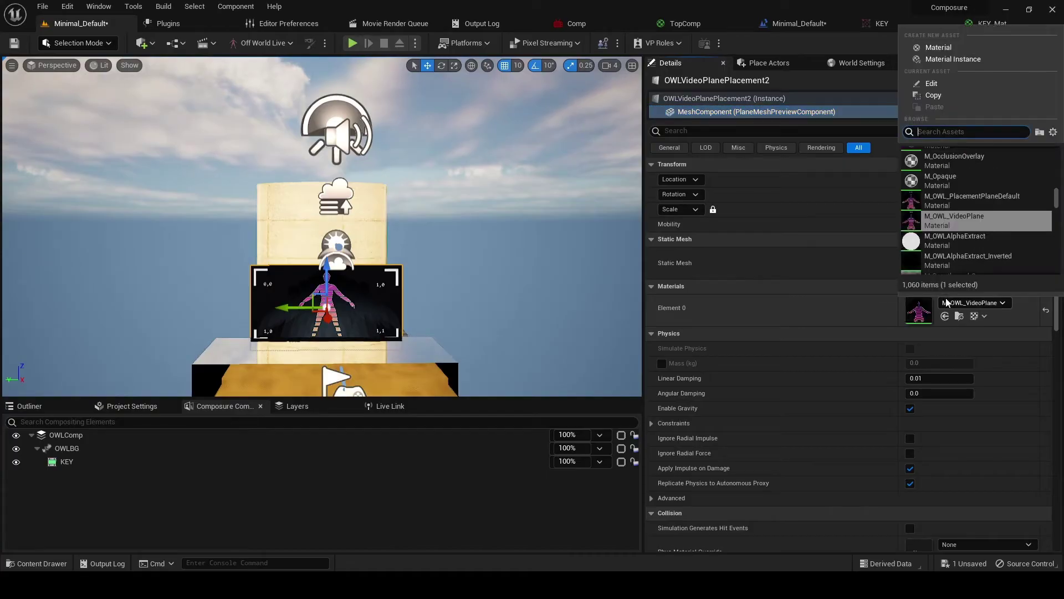
type("key")
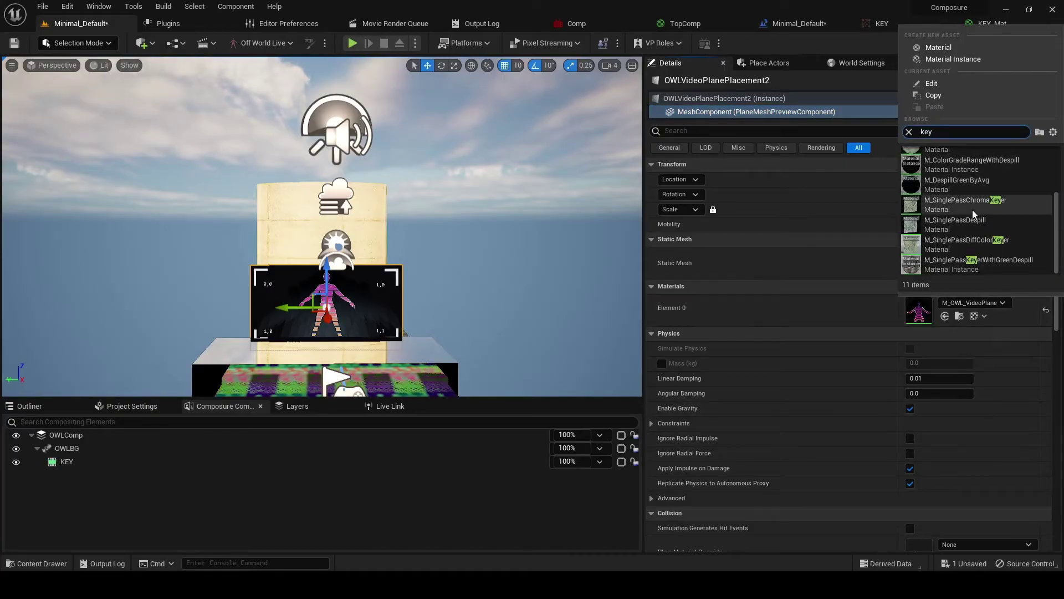
scroll(960, 227, "up", 1)
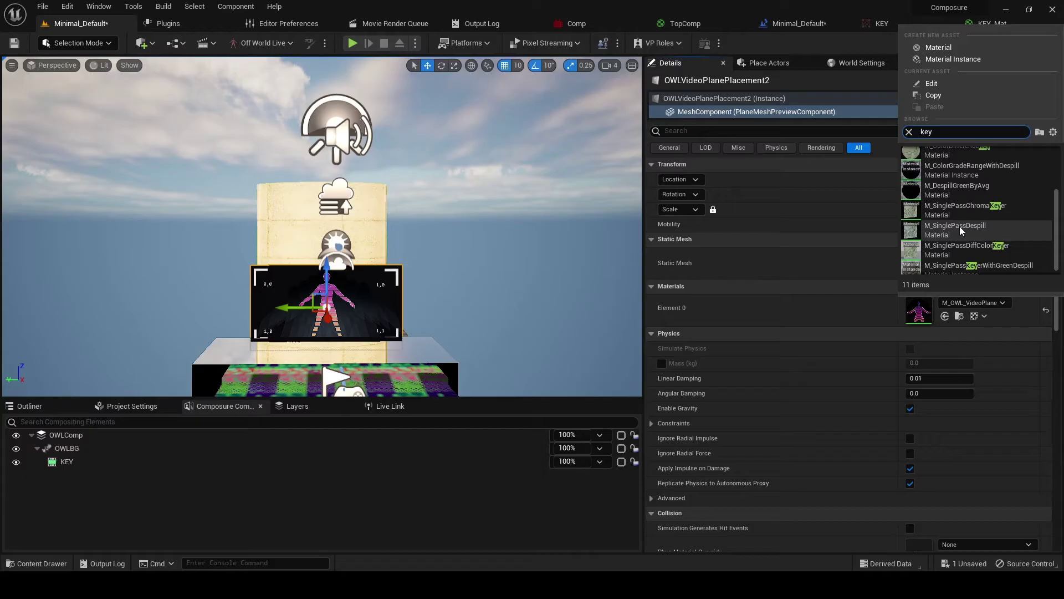
scroll(959, 226, "up", 3)
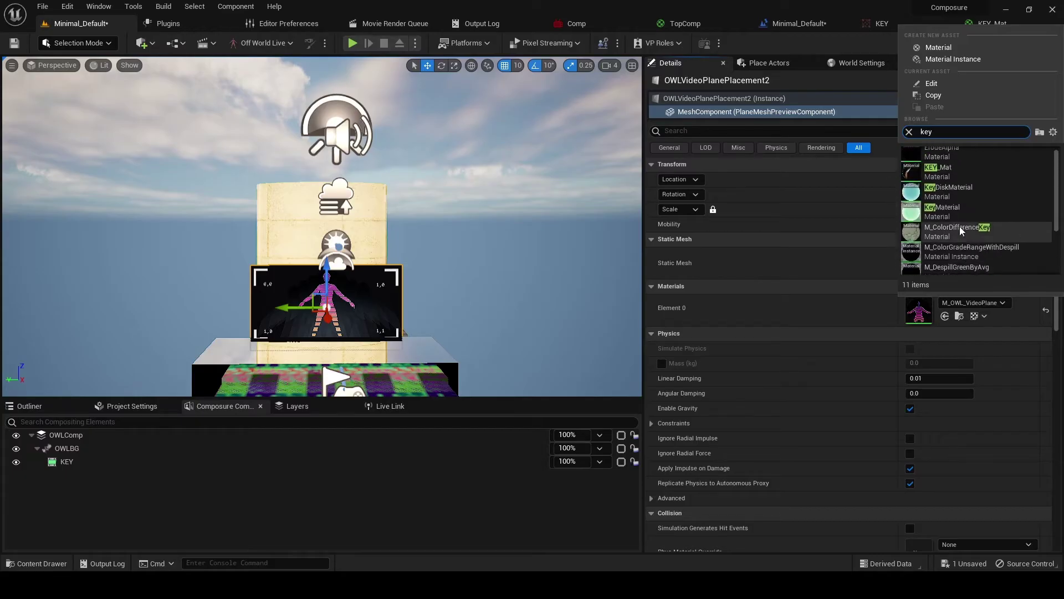
left_click(924, 182)
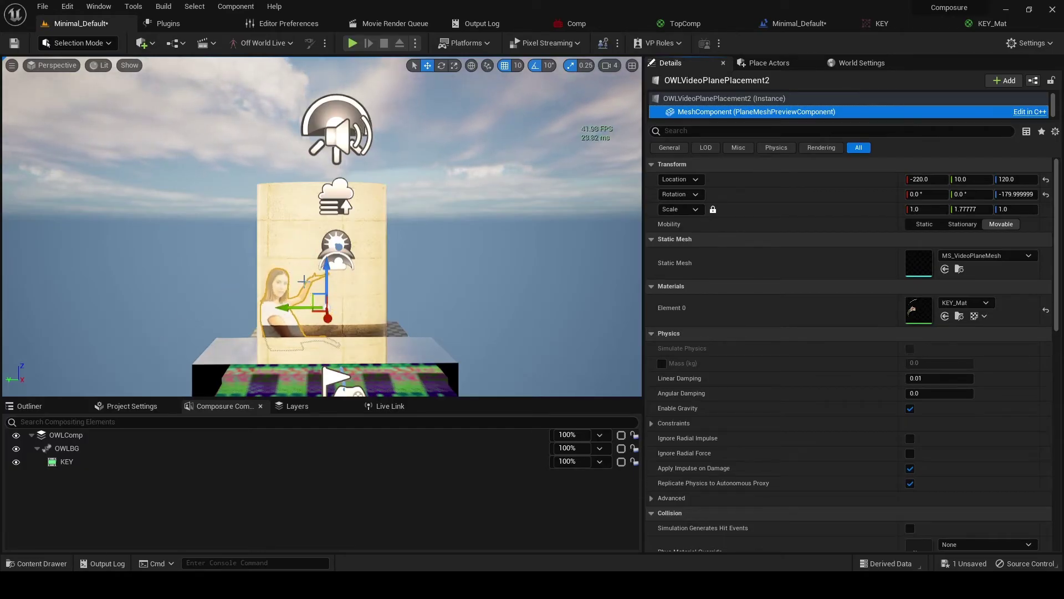
Move the video plane forward and up in front of the cylinder, to about X -50, Y 10, Z 200
mouse_move(265, 323)
left_mouse_down()
mouse_move(265, 260)
mouse_move(265, 322)
left_mouse_up()
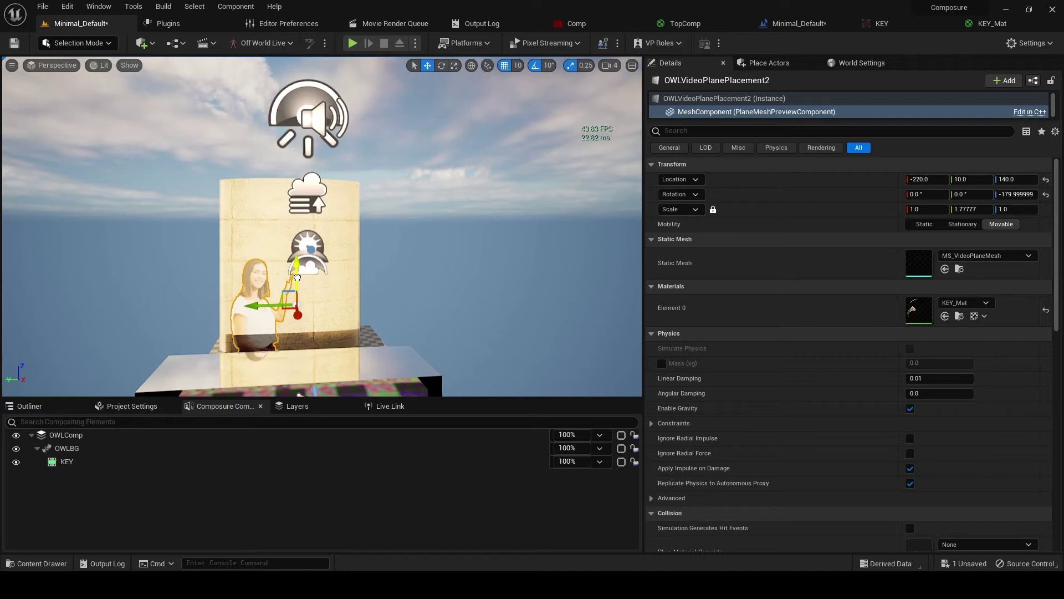
mouse_move(206, 282)
left_mouse_down()
mouse_move(206, 232)
mouse_move(206, 277)
left_mouse_up()
mouse_move(174, 317)
right_mouse_down()
mouse_move(174, 333)
mouse_move(173, 322)
right_mouse_up()
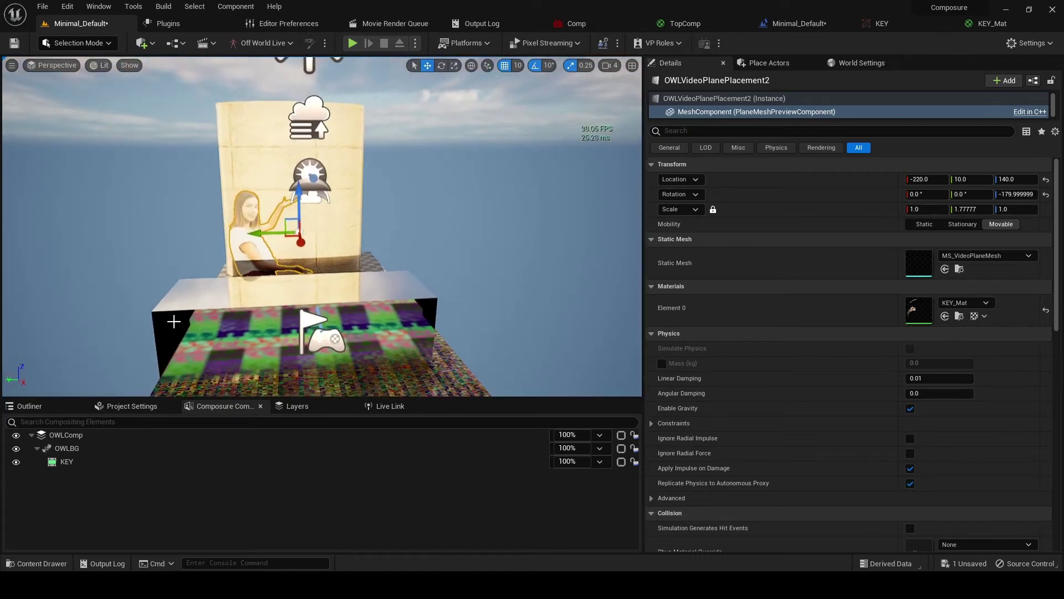
right_click(175, 326)
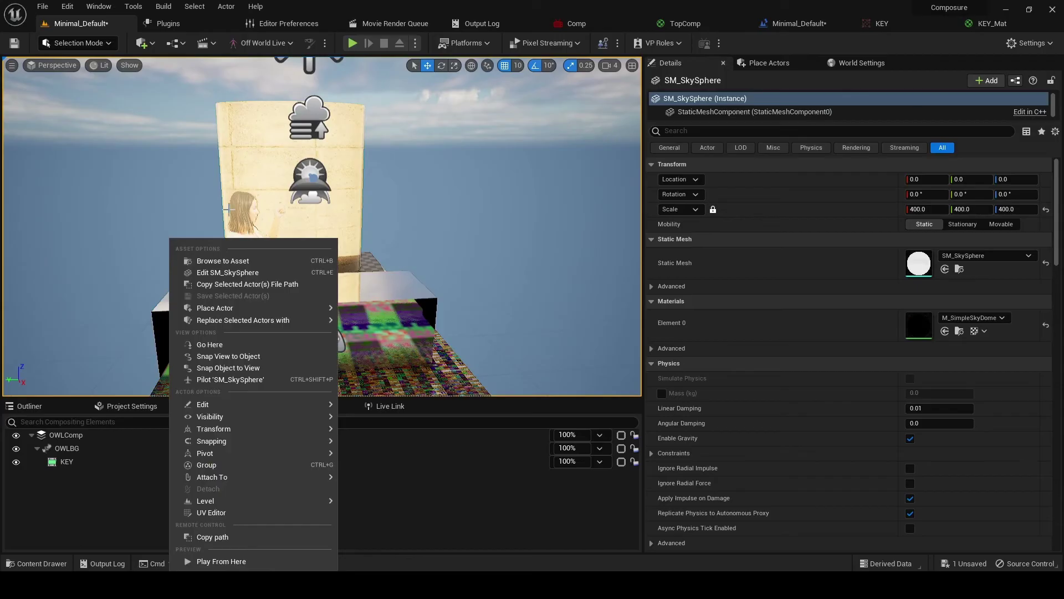
left_click(229, 209)
key("f")
scroll(229, 209, "up", 3)
scroll(229, 209, "down", 3)
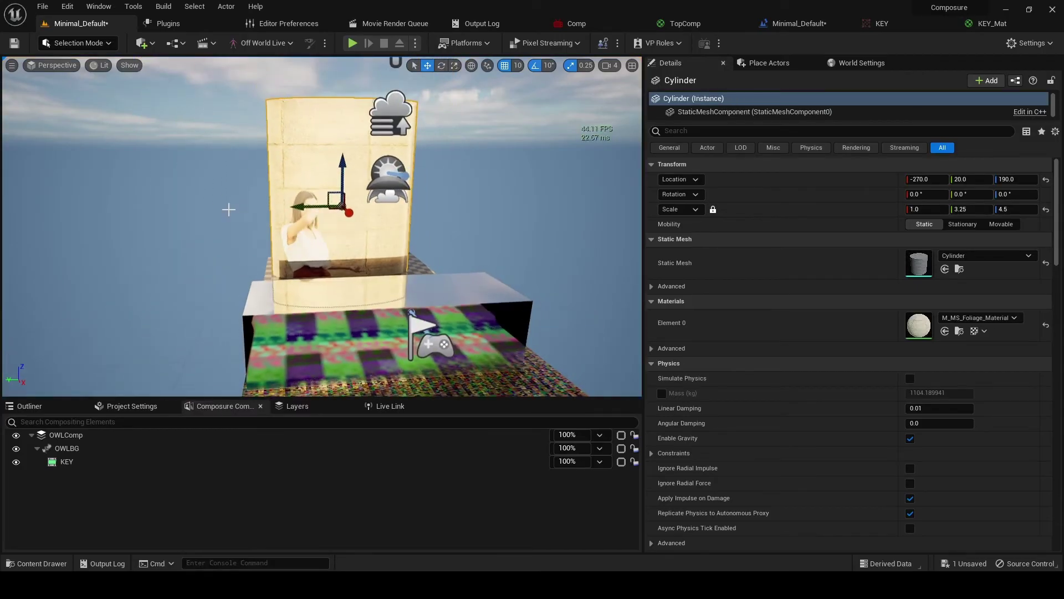
scroll(228, 210, "down", 3)
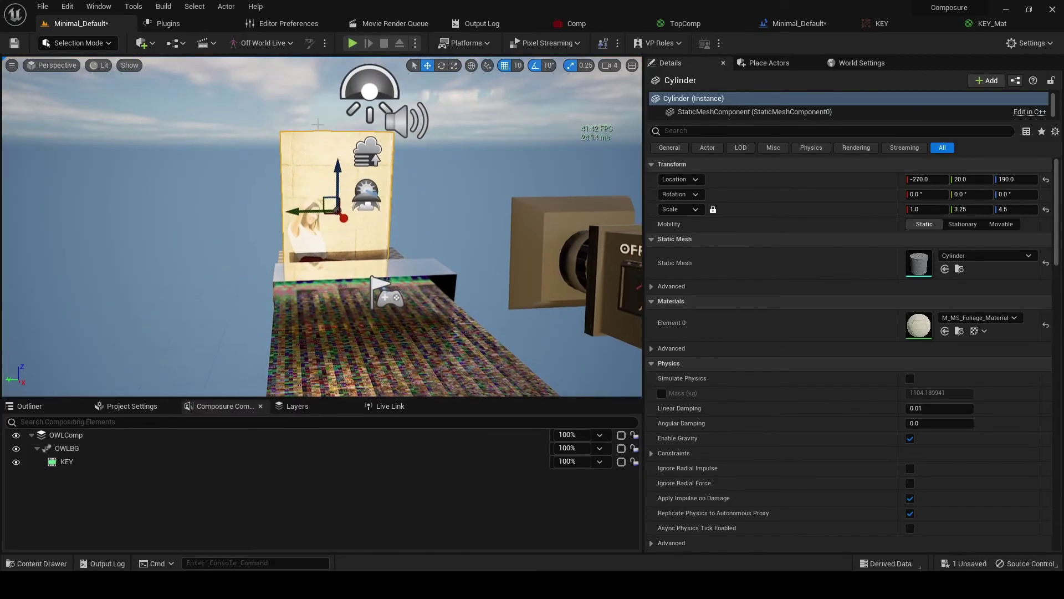
left_click(315, 236)
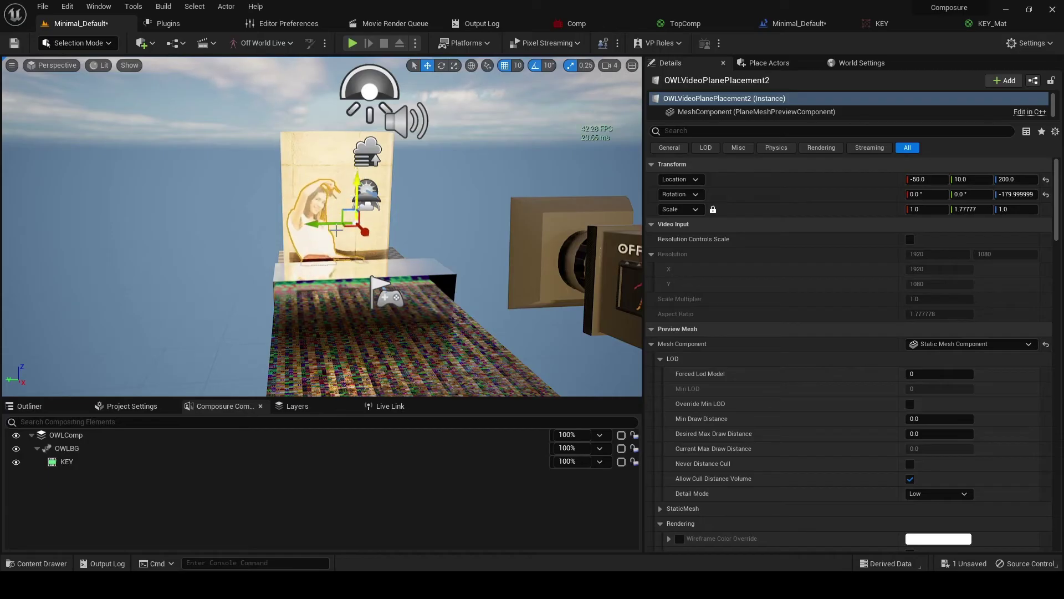
right_click_drag(268, 244, 268, 244)
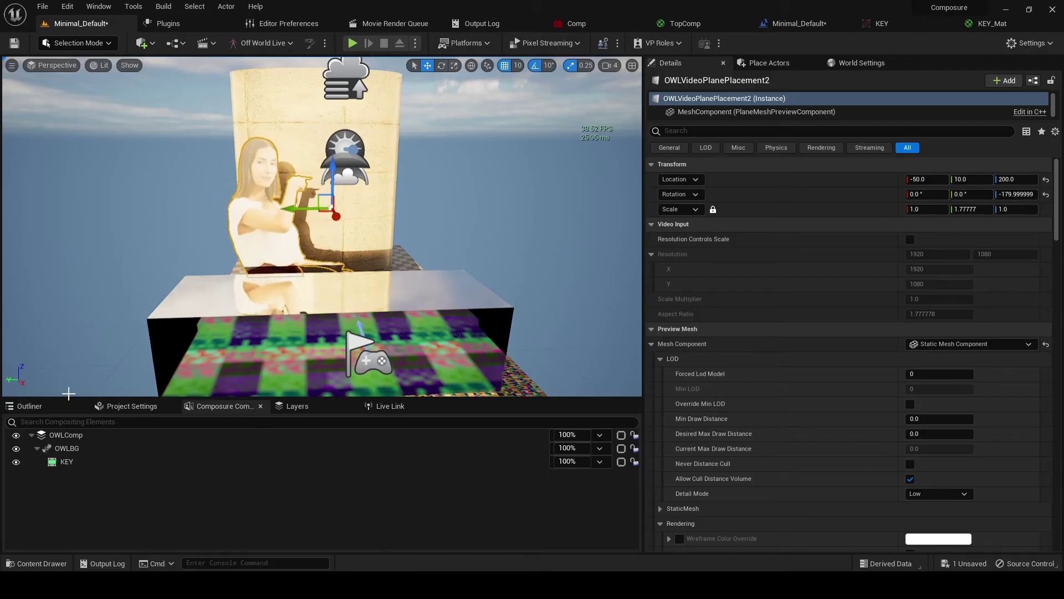
Open the ErodeAlpha material used by the Erode transform pass of the KEY element
left_click(68, 463)
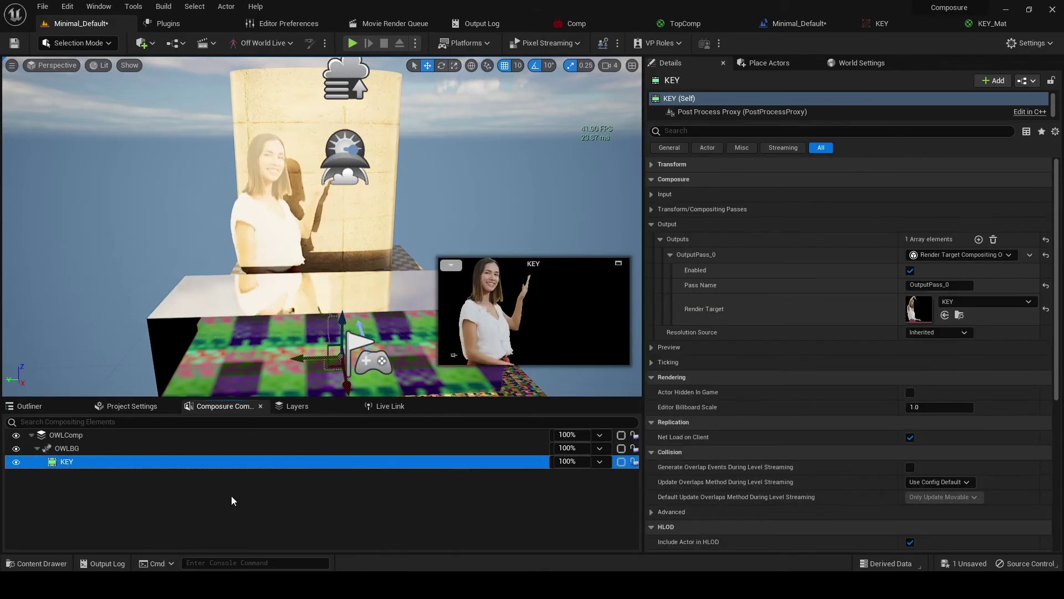
left_click(650, 209)
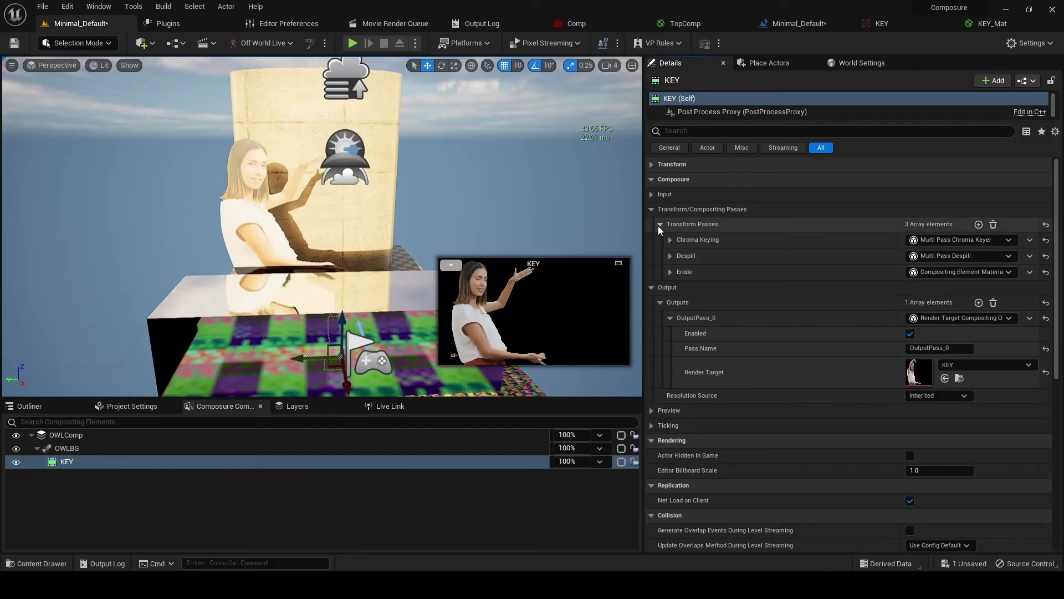
left_click(669, 272)
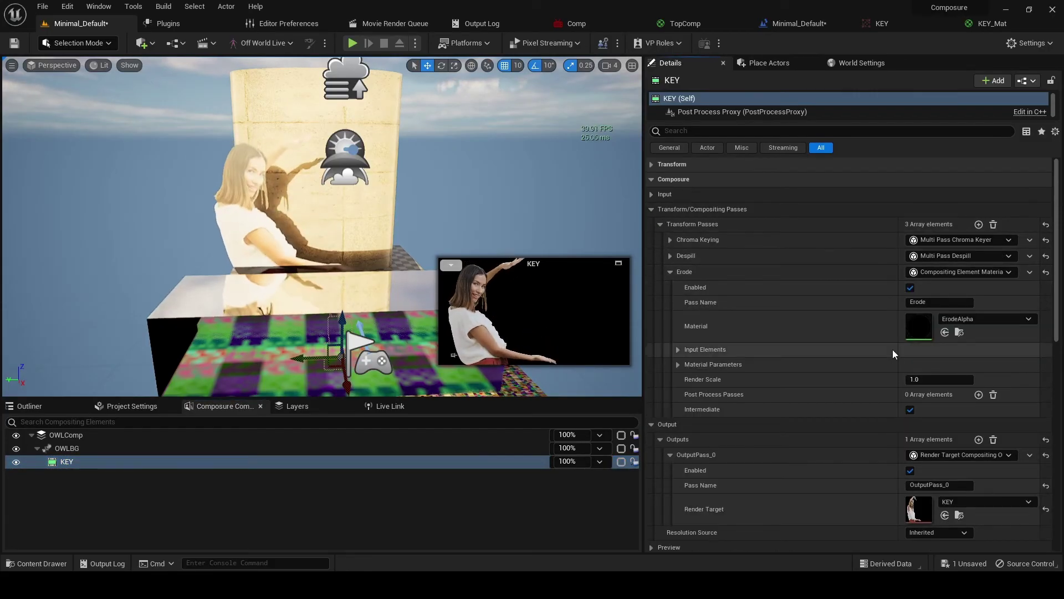
double_click(920, 324)
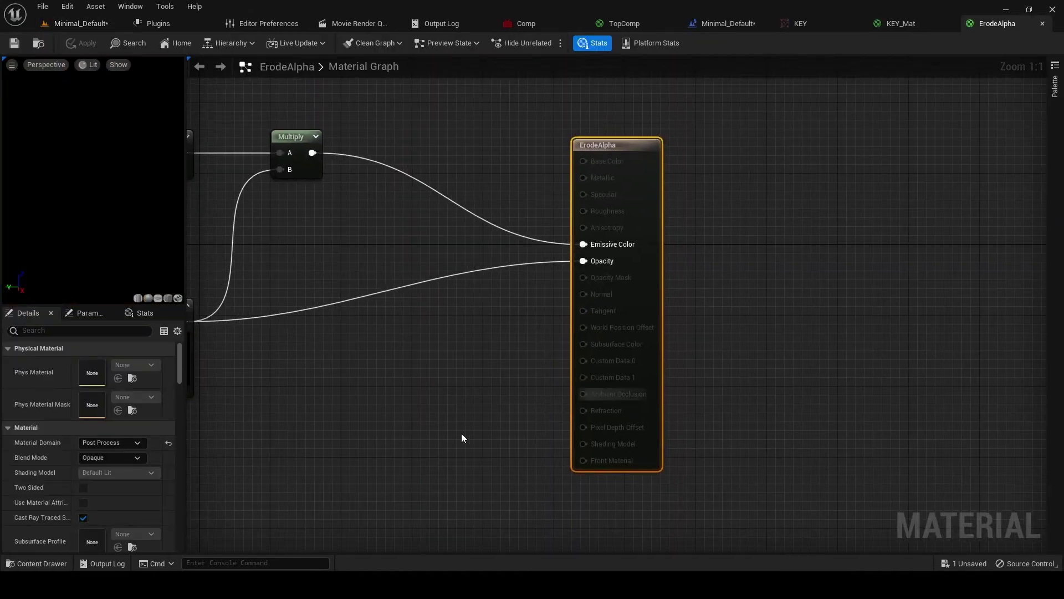
Move the Input node beside the erode parameters and copy it together with TexCoord, ErodeKernalSize, ErodeNumSamples, View Size and ErodeAlpha
right_click_drag(411, 381, 881, 325)
right_click_drag(651, 381, 687, 408)
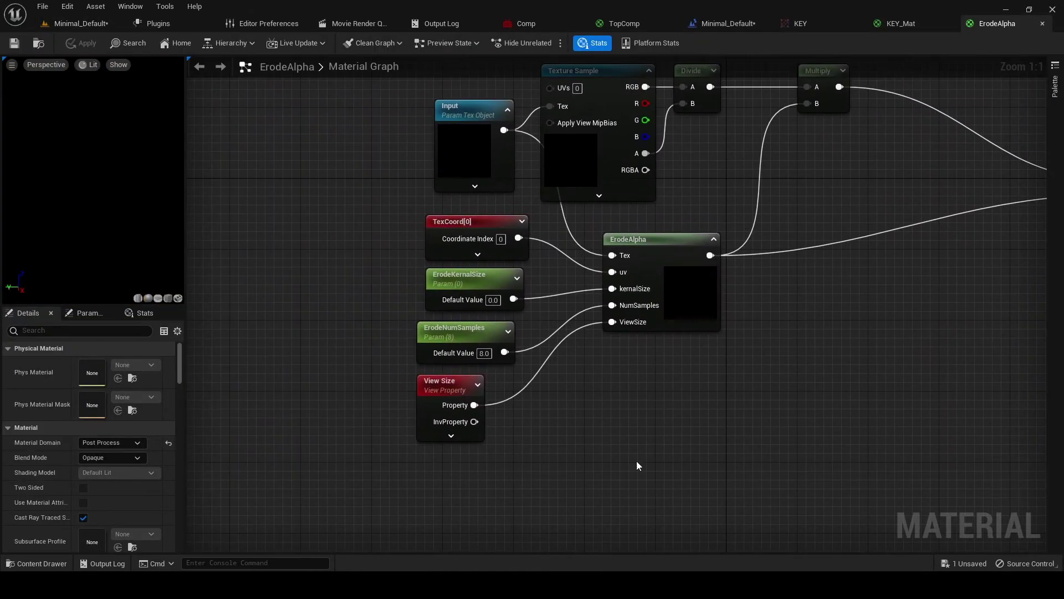
left_click_drag(448, 111, 295, 243)
left_click_drag(238, 196, 410, 294)
left_click_drag(228, 213, 790, 458)
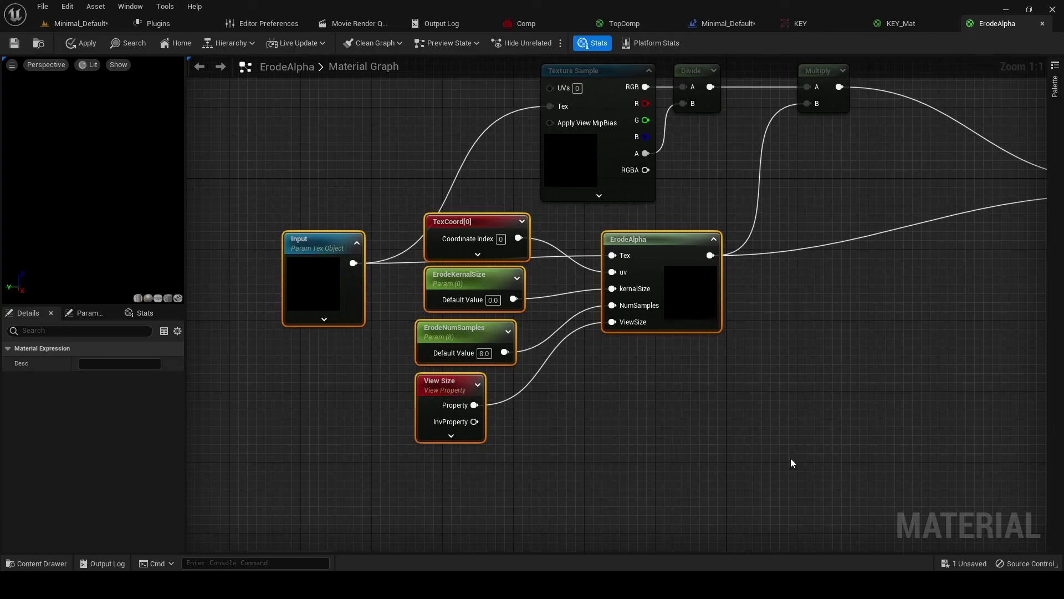
Paste the copied erode nodes into the KEY_Mat graph and separate the overlapping ErodeAlpha and material result nodes
left_click(902, 26)
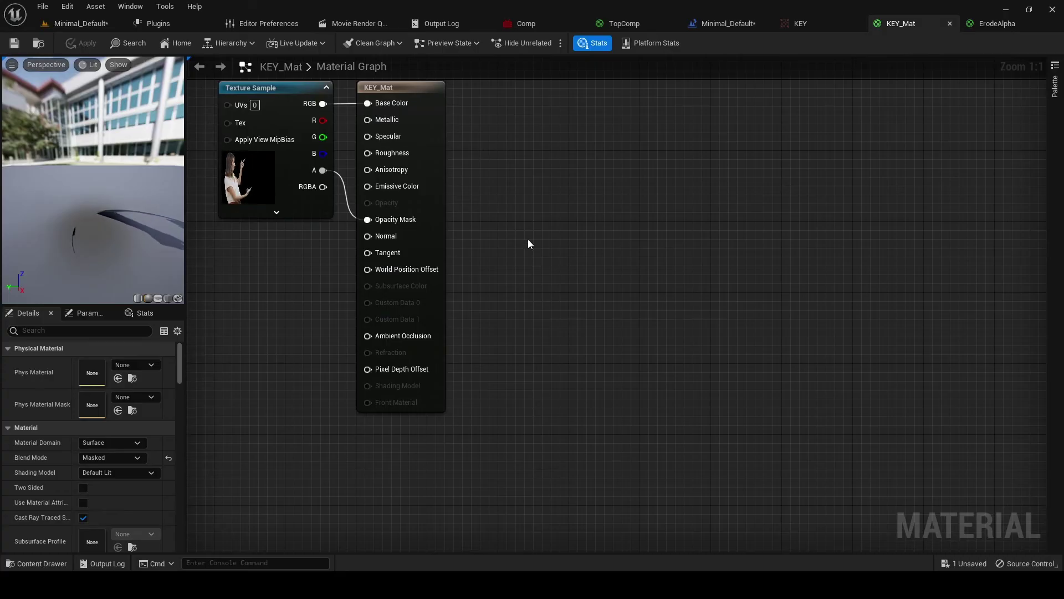
right_click_drag(528, 240, 894, 254)
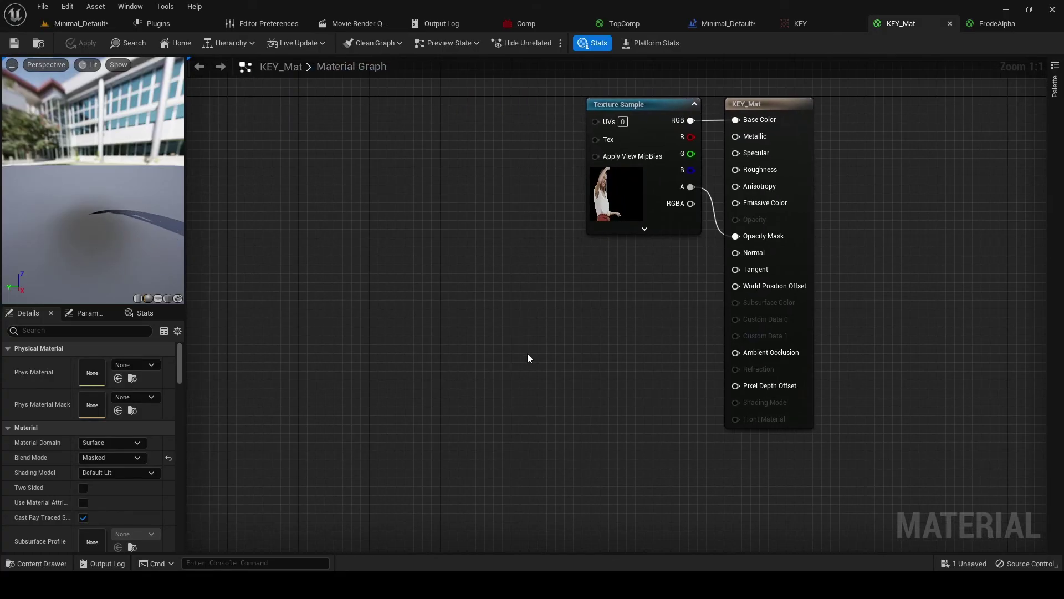
key("ctrl+v")
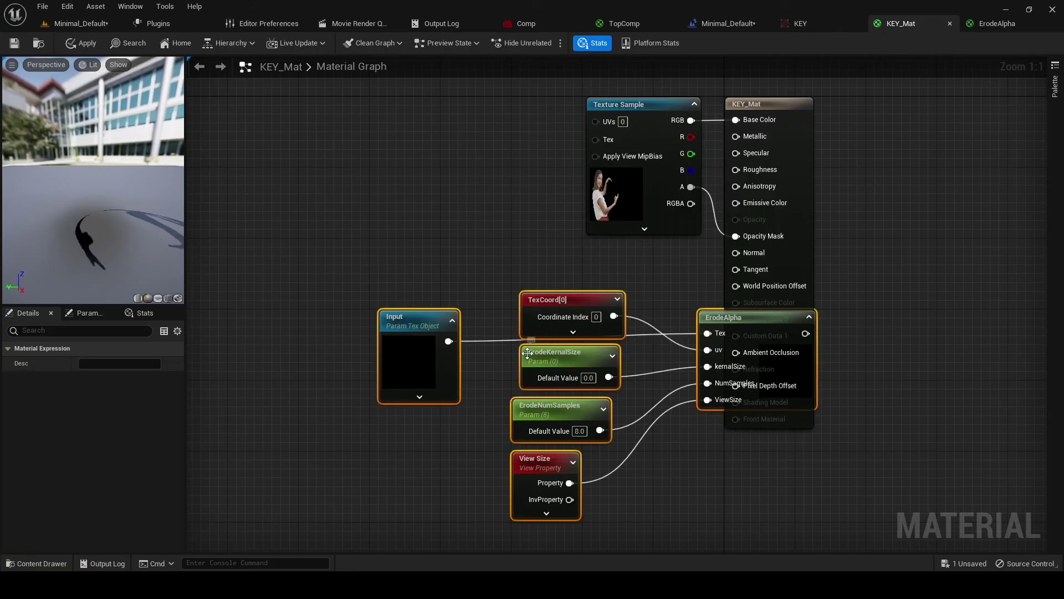
left_click(712, 314)
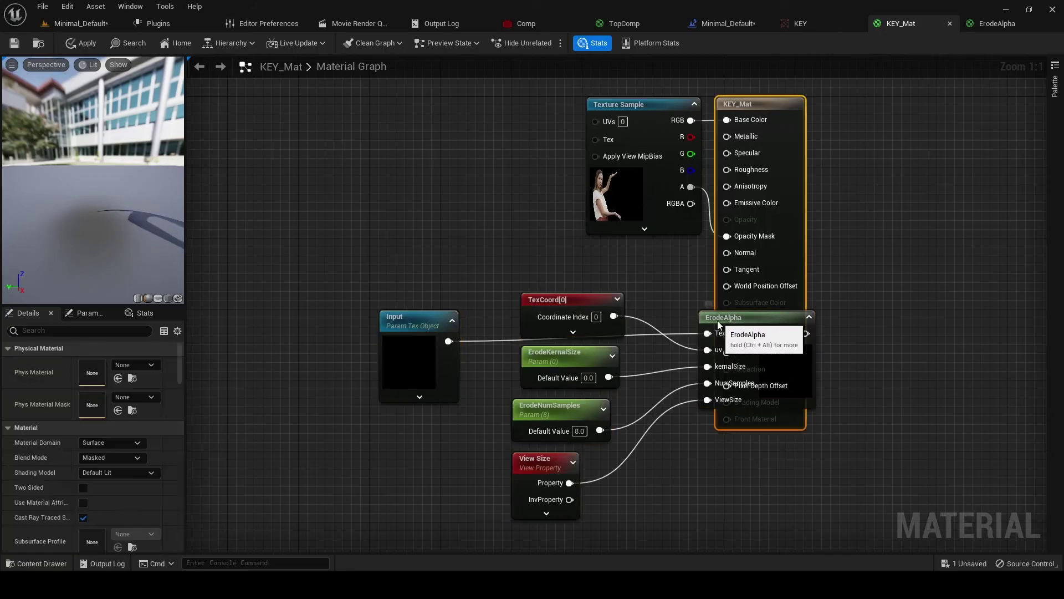
left_click_drag(732, 316, 856, 307)
left_click_drag(752, 314, 696, 297)
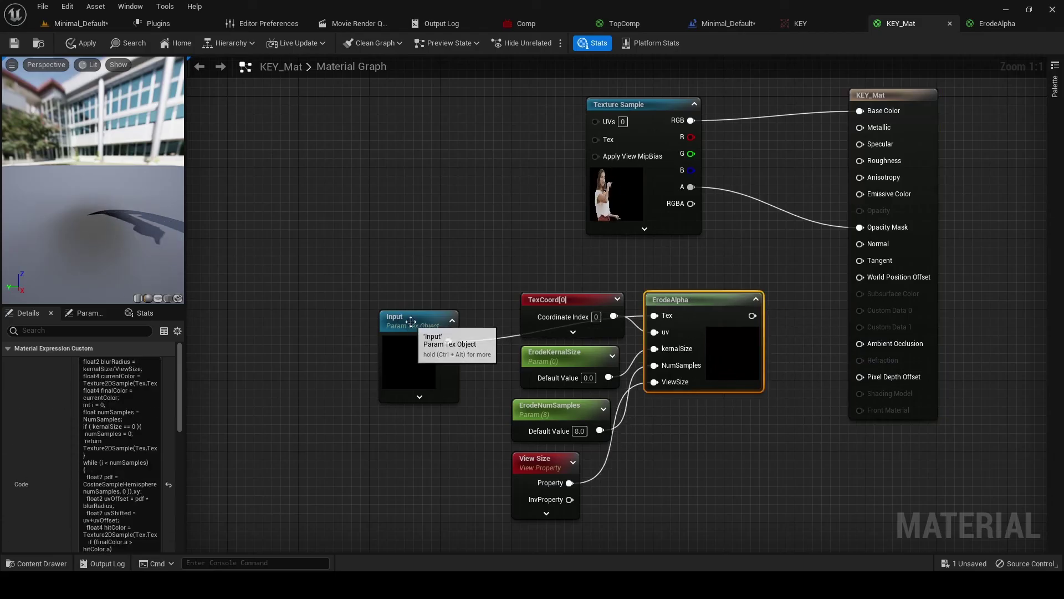
Move the Input node up beside the Texture Sample and assign the KEY render target as its texture
left_click_drag(413, 322, 331, 160)
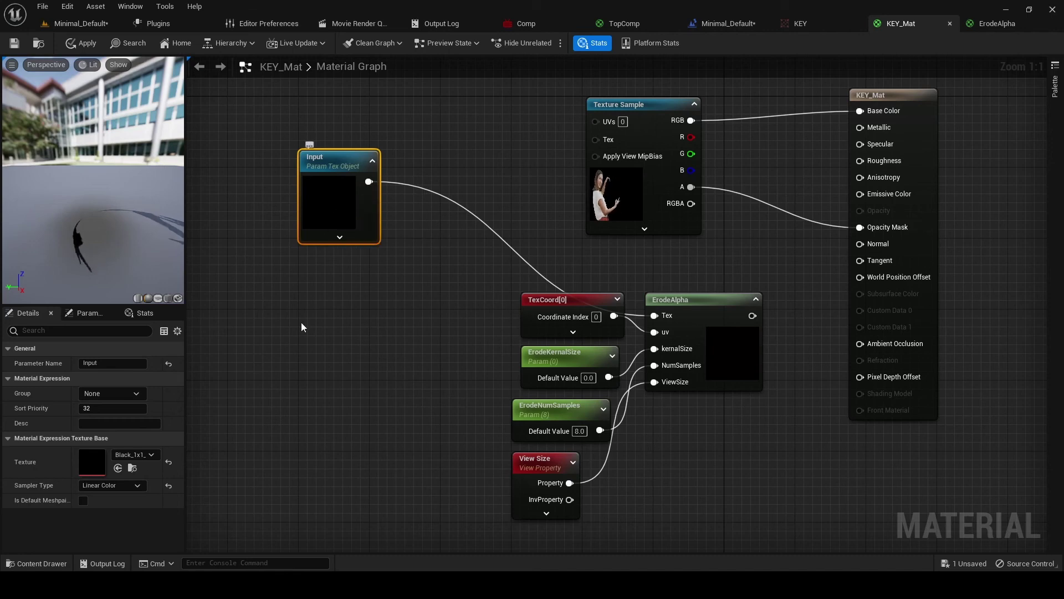
left_click(135, 455)
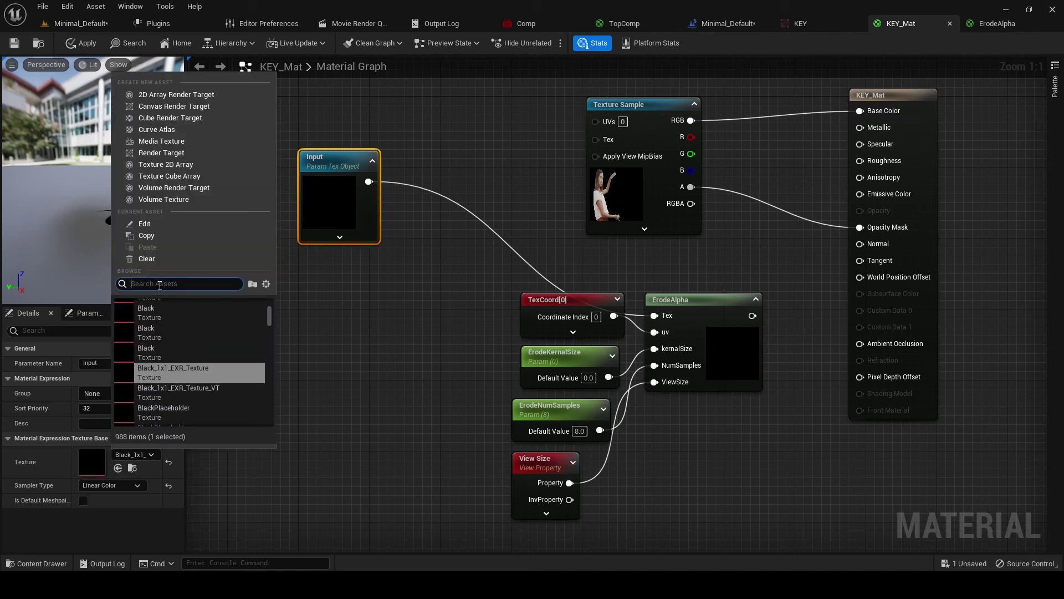
type("key")
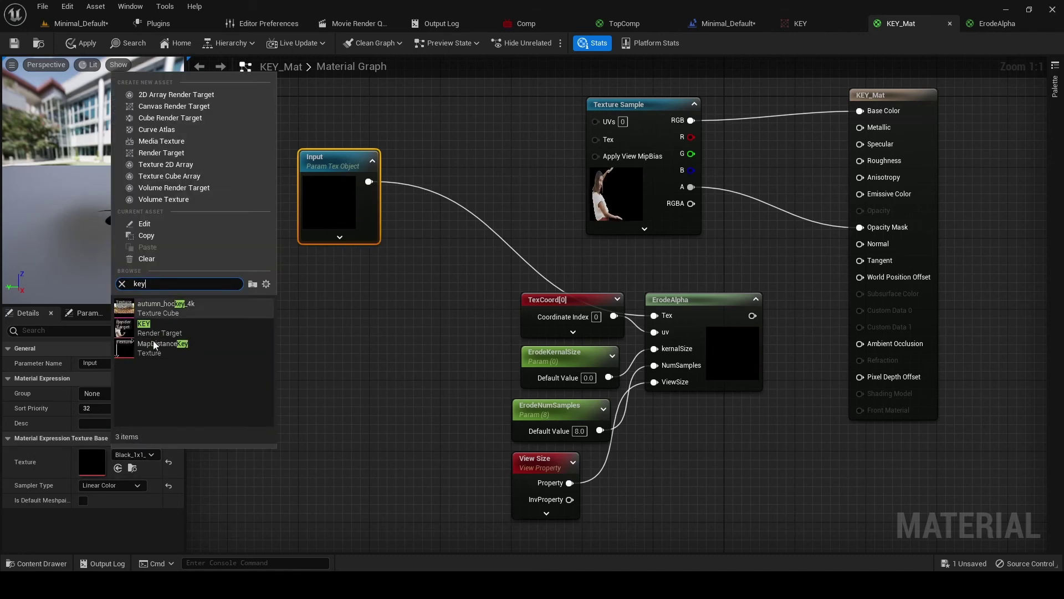
left_click(127, 327)
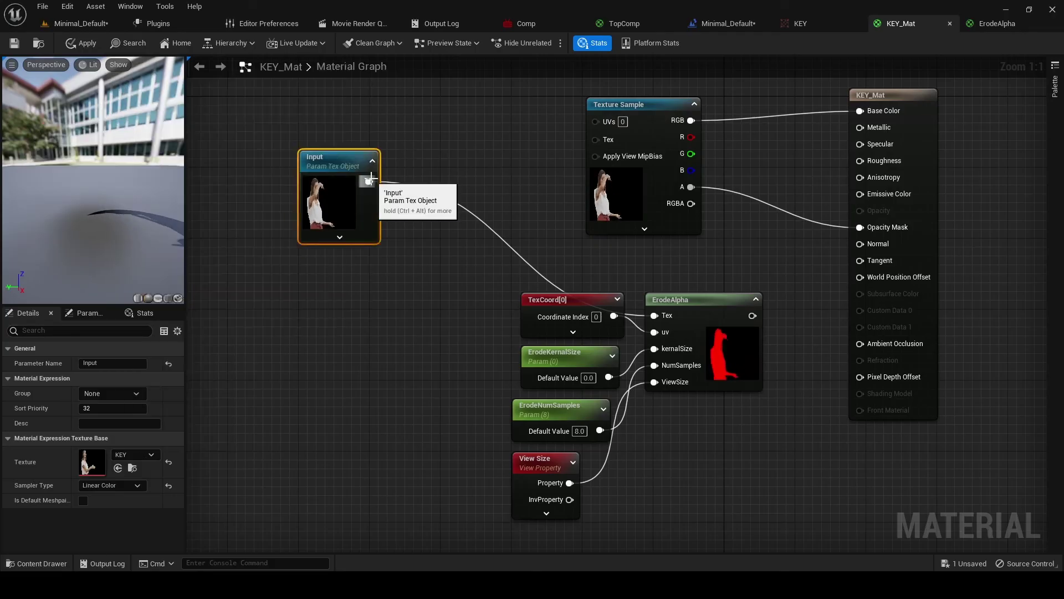
Connect the Input node to the Texture Sample's Tex input and the ErodeAlpha output to the material's Opacity Mask
left_click_drag(369, 181, 597, 140)
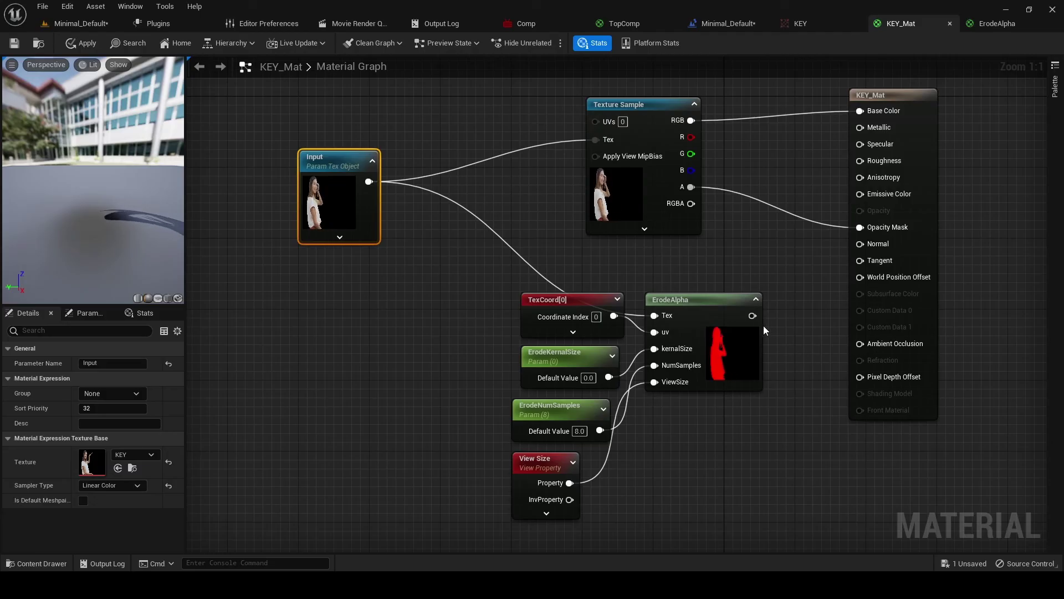
left_click_drag(751, 316, 859, 231)
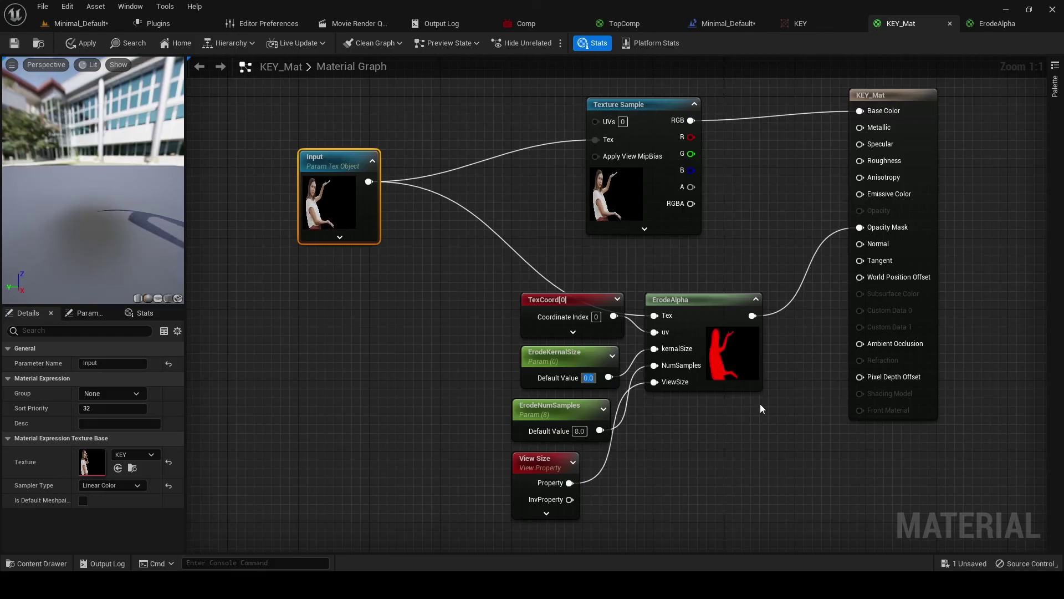
Set the ErodeKernalSize default value to 2, apply the material changes and return to the Minimal_Default level
type("2")
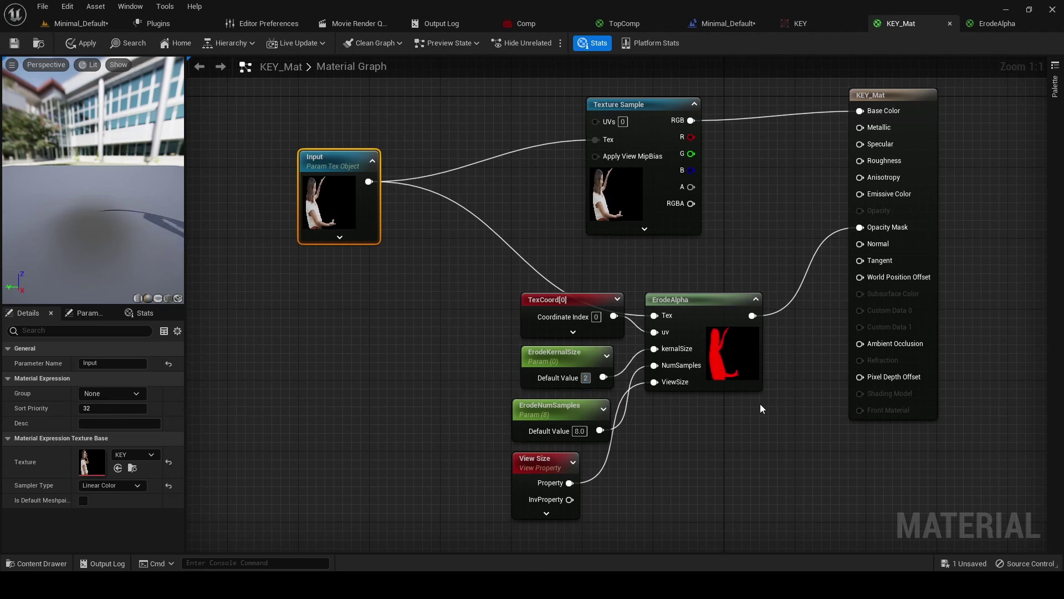
key("Return")
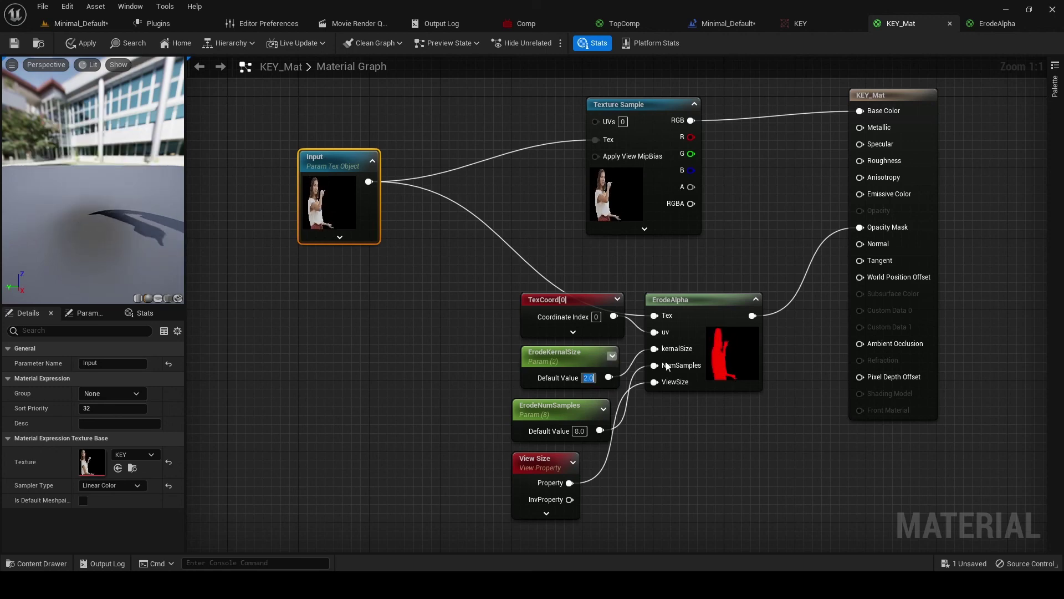
left_click(79, 44)
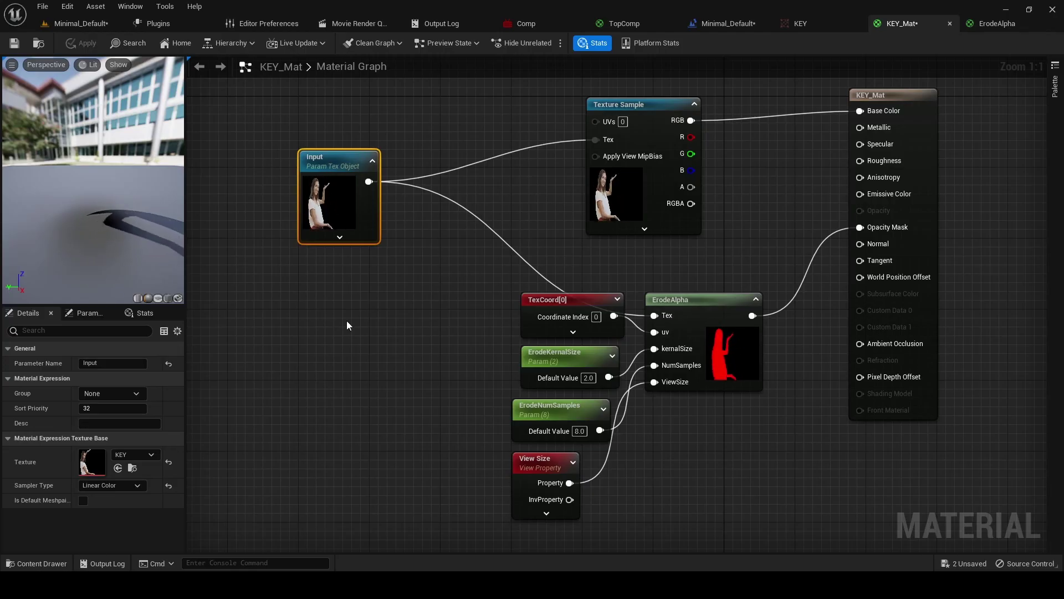
left_click(72, 24)
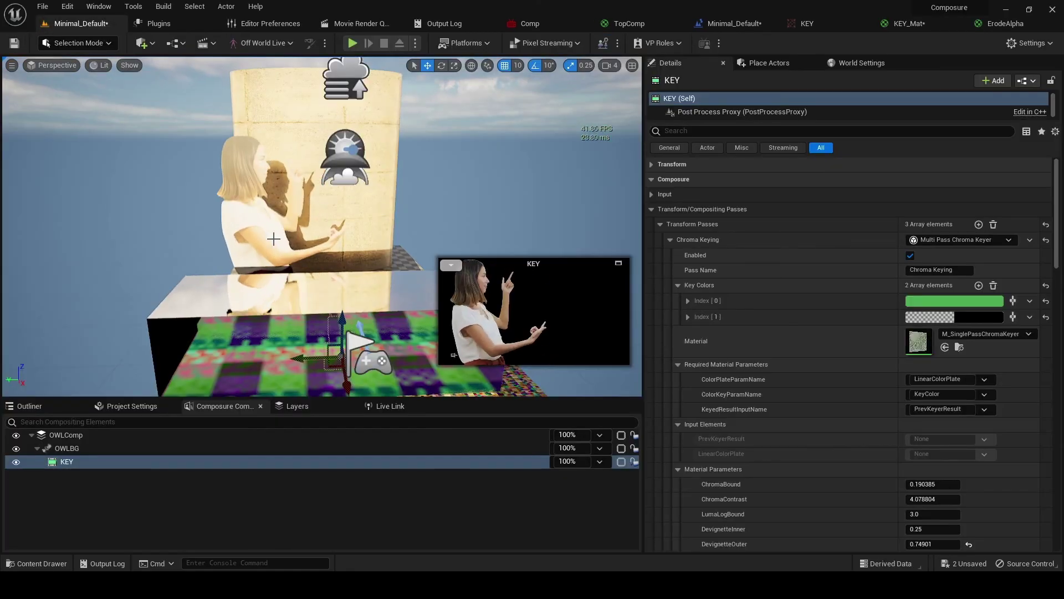